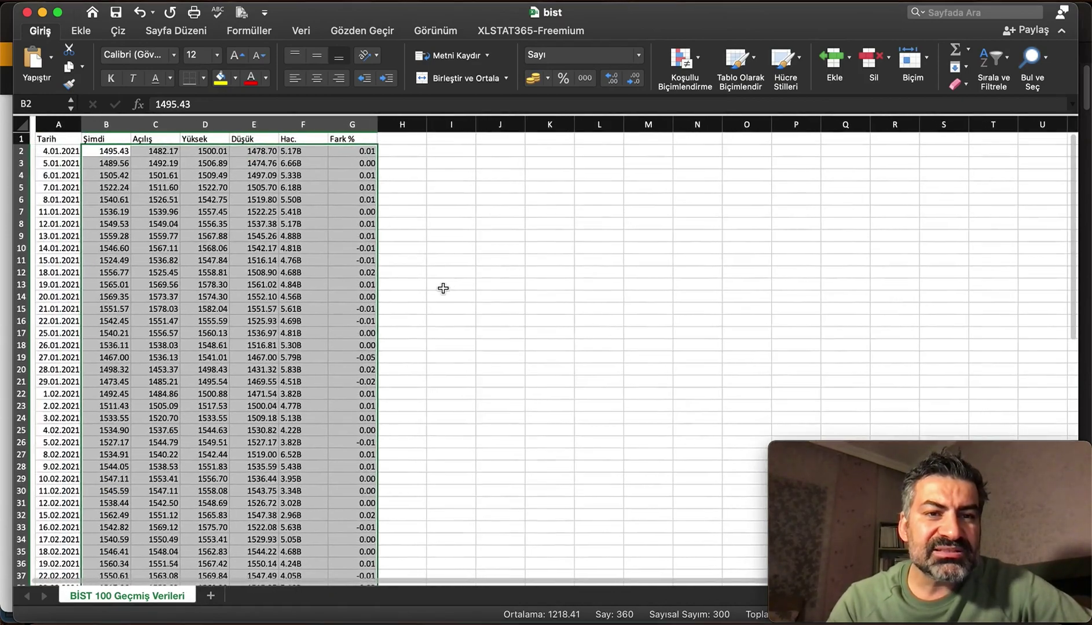
Switch from the bist workbook to the BİST 100 historical data page in Safari.
left_click(538, 297)
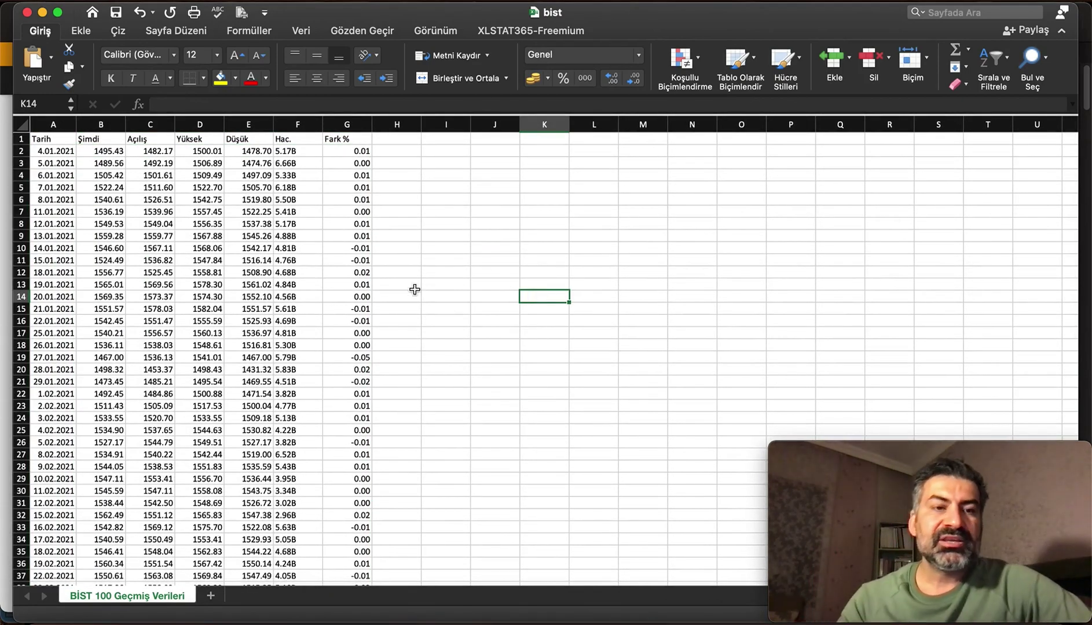
key("super+Tab")
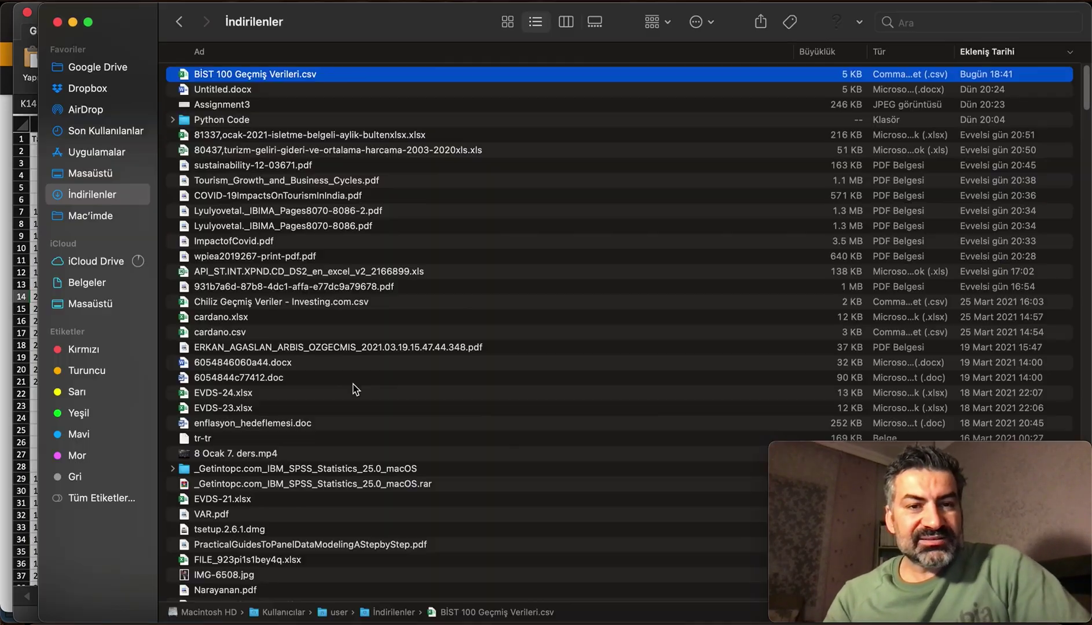
key("super+Tab")
key("super+Tab")
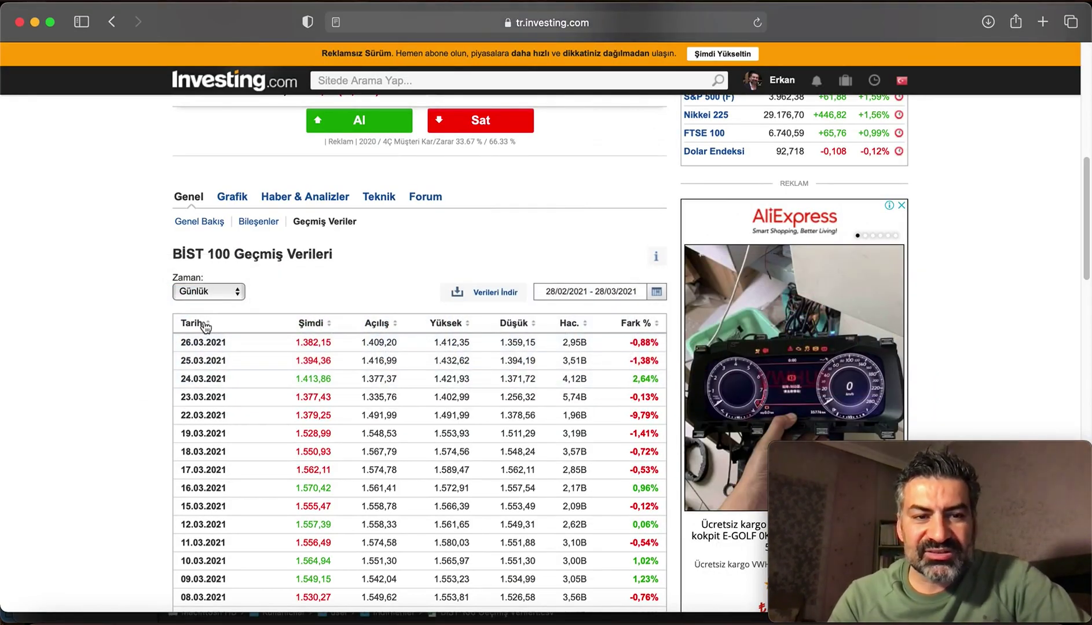
Close the floating video and sort the BİST 100 historical data table by date, oldest first.
scroll(204, 498, "down", 5)
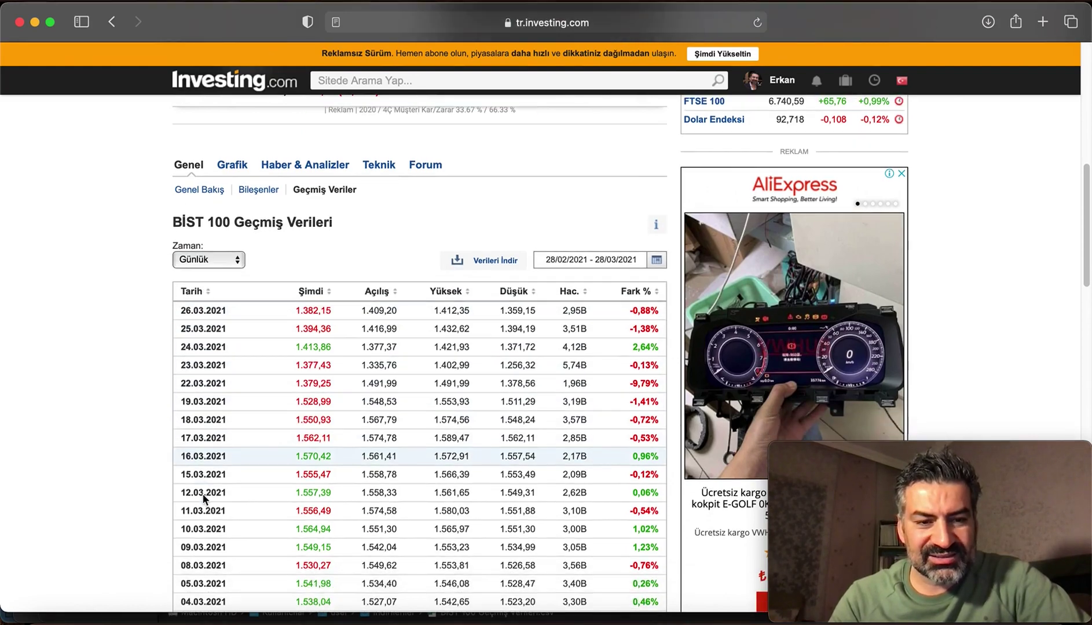
scroll(203, 497, "down", 4)
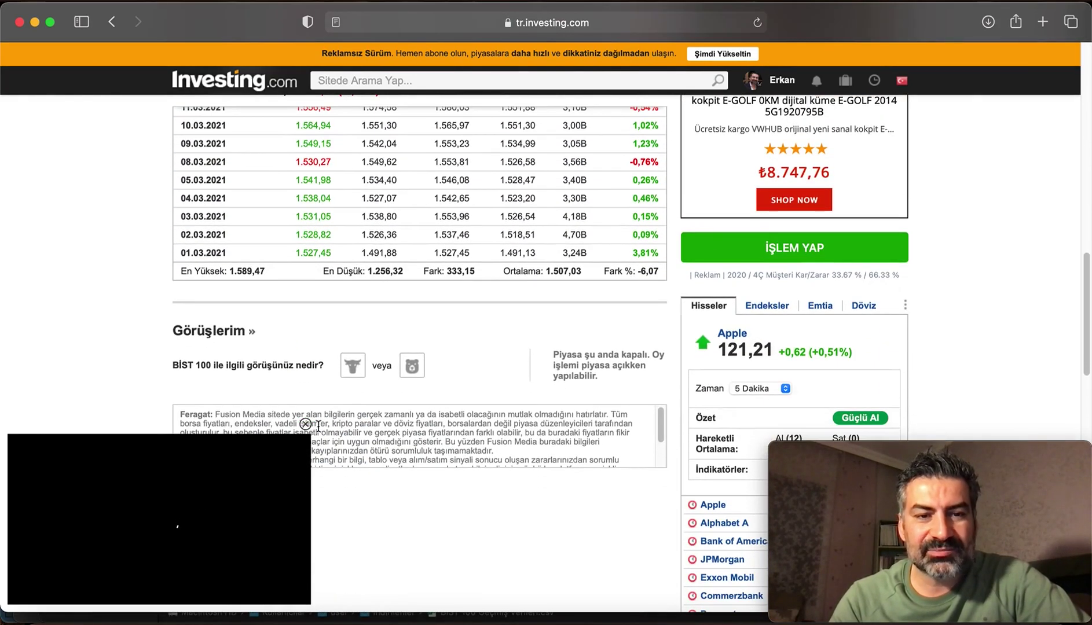
left_click(306, 424)
scroll(262, 363, "up", 15)
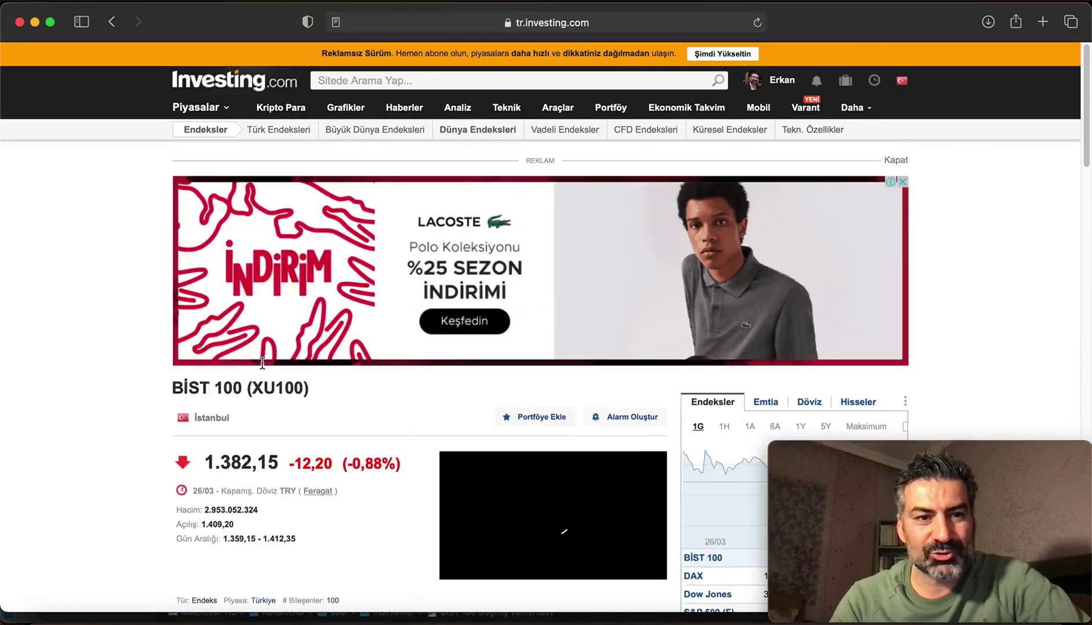
scroll(261, 364, "down", 8)
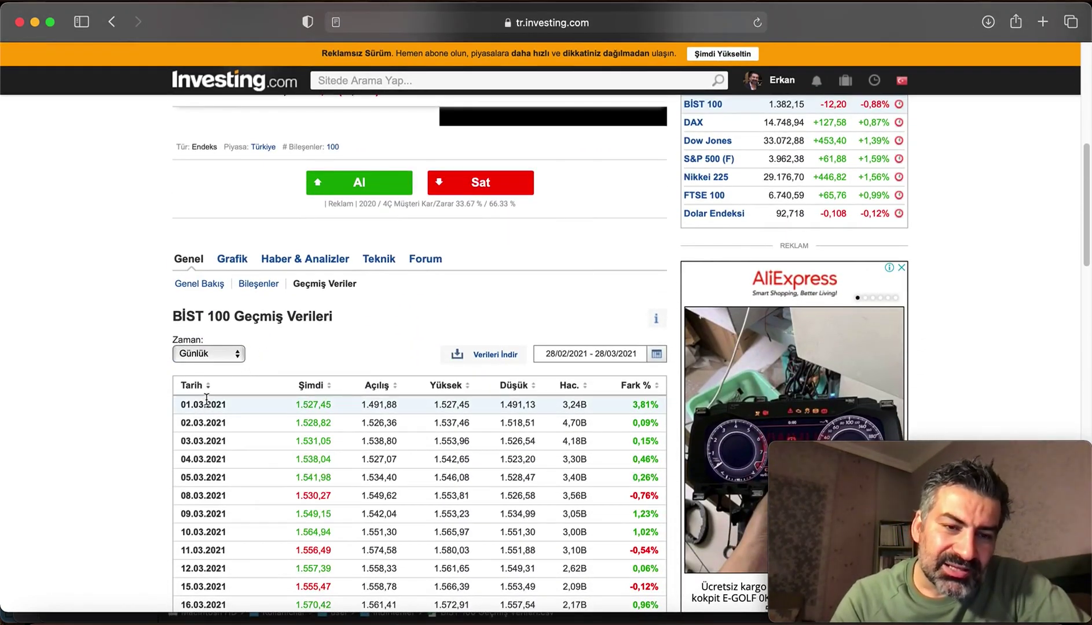
scroll(198, 510, "down", 3)
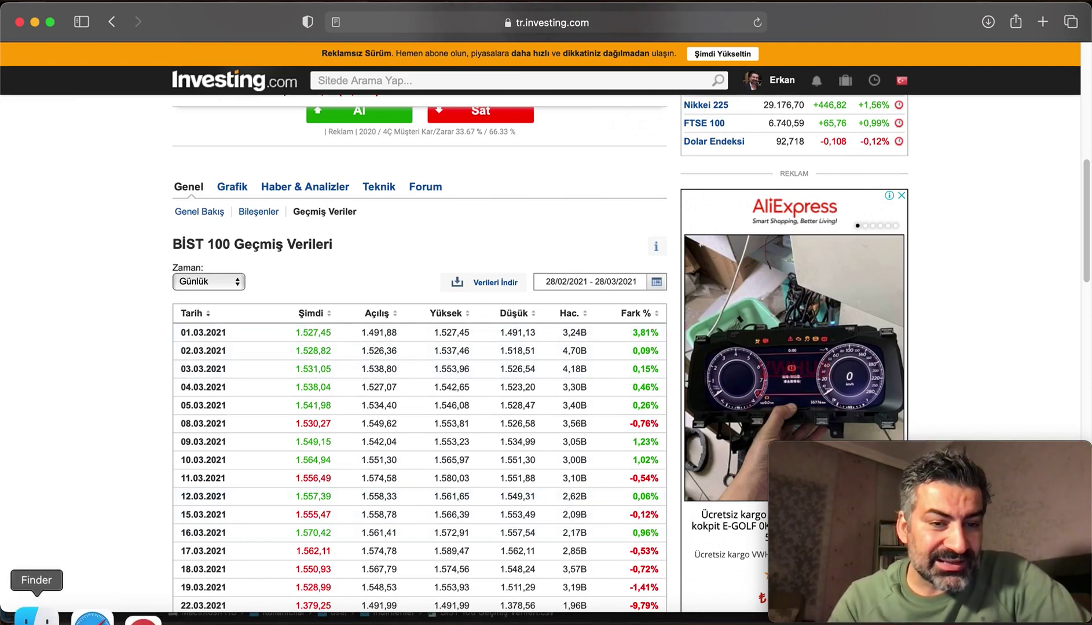
left_click(32, 608)
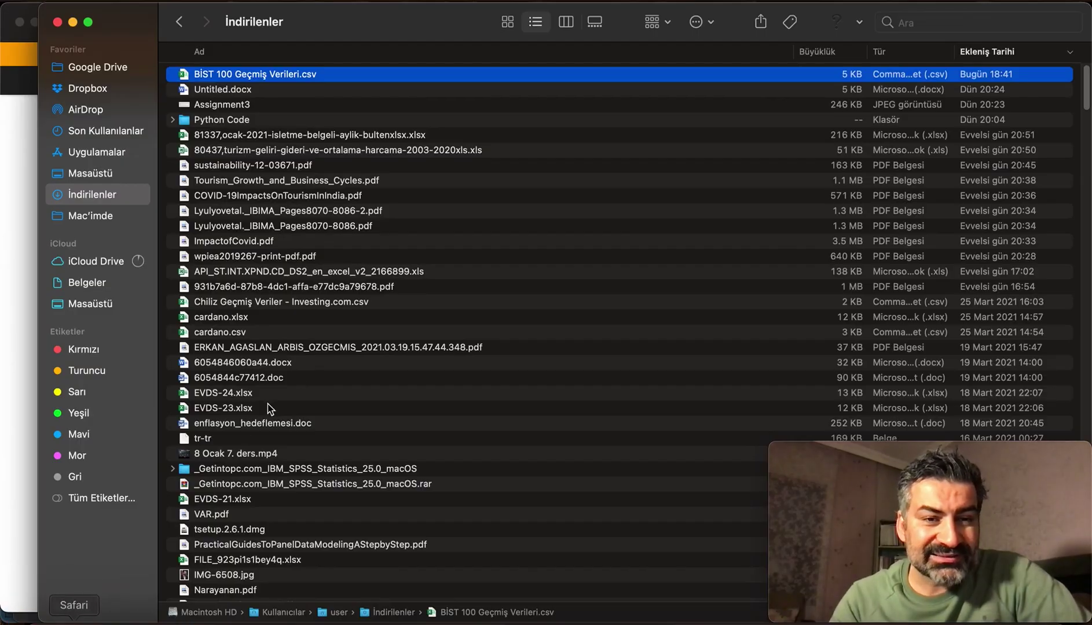
double_click(251, 81)
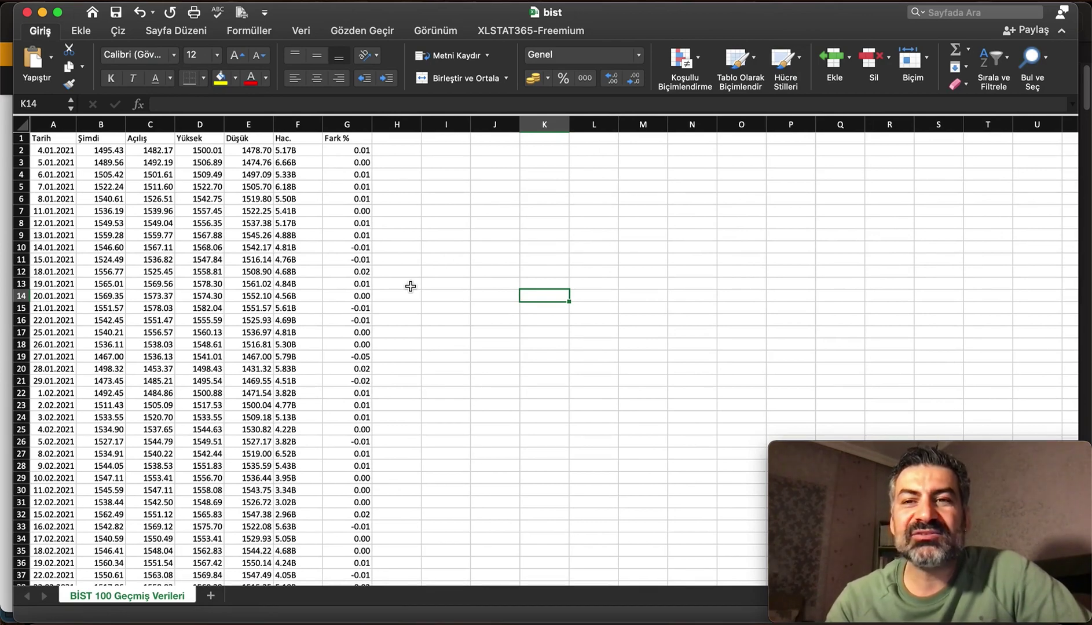
type("CS")
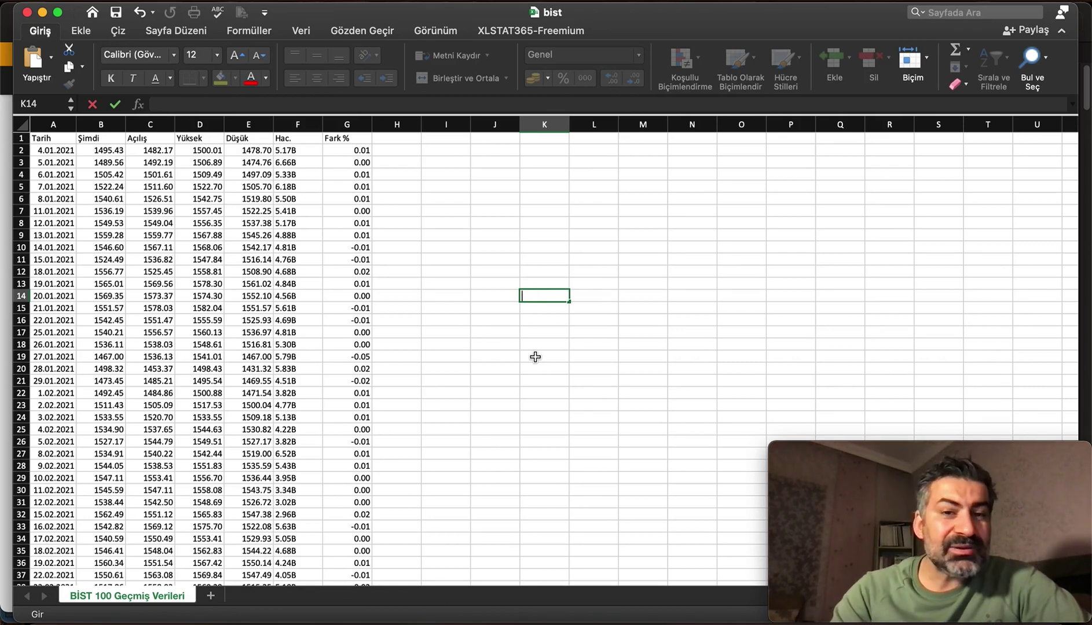
left_click(535, 357)
Switch to Safari, download the BİST 100 historical data and open the downloaded CSV file in Excel.
key("super+Tab")
key("super+Tab")
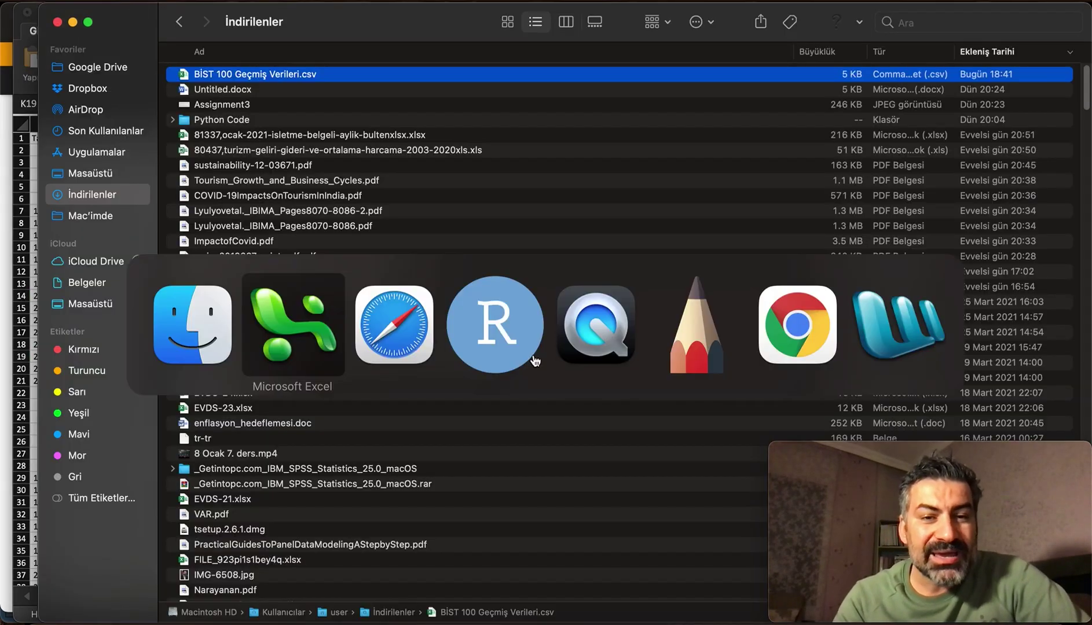
key("super+Tab")
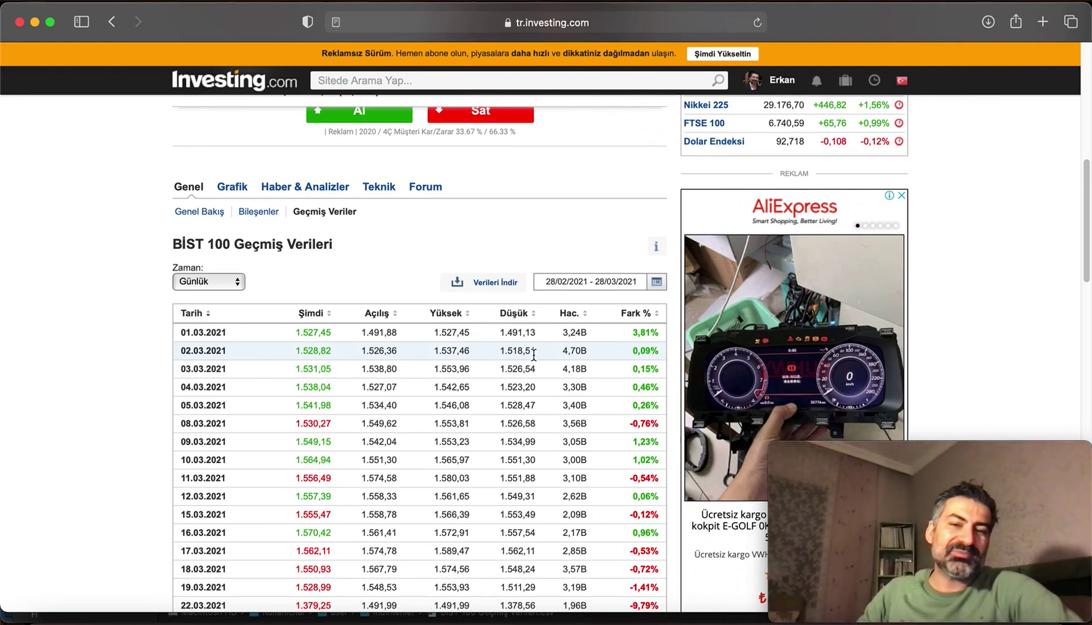
left_click(493, 283)
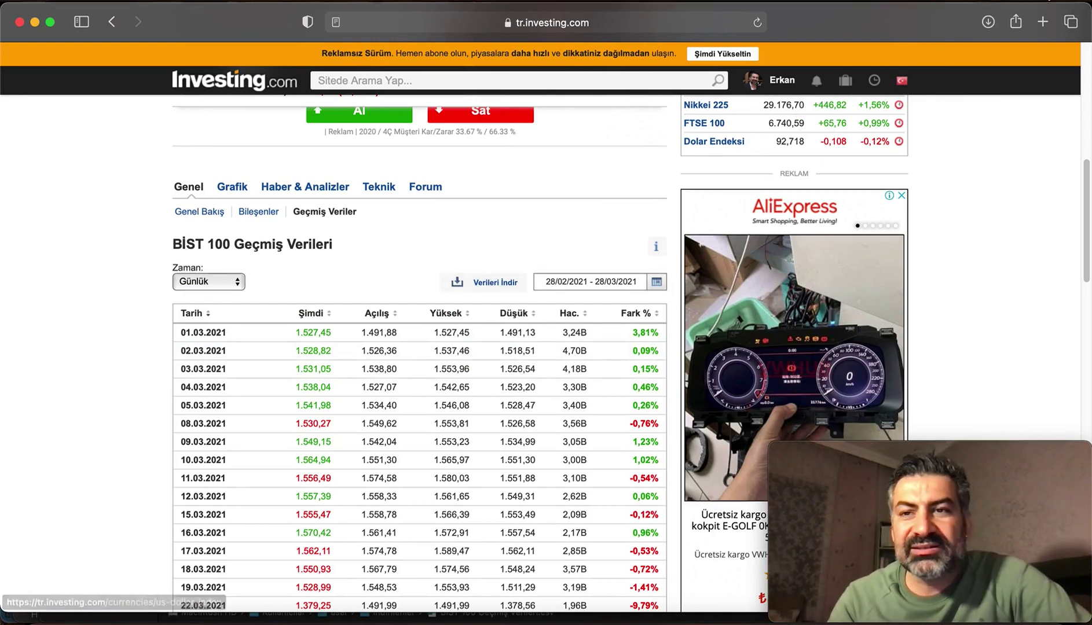
left_click(990, 22)
double_click(926, 91)
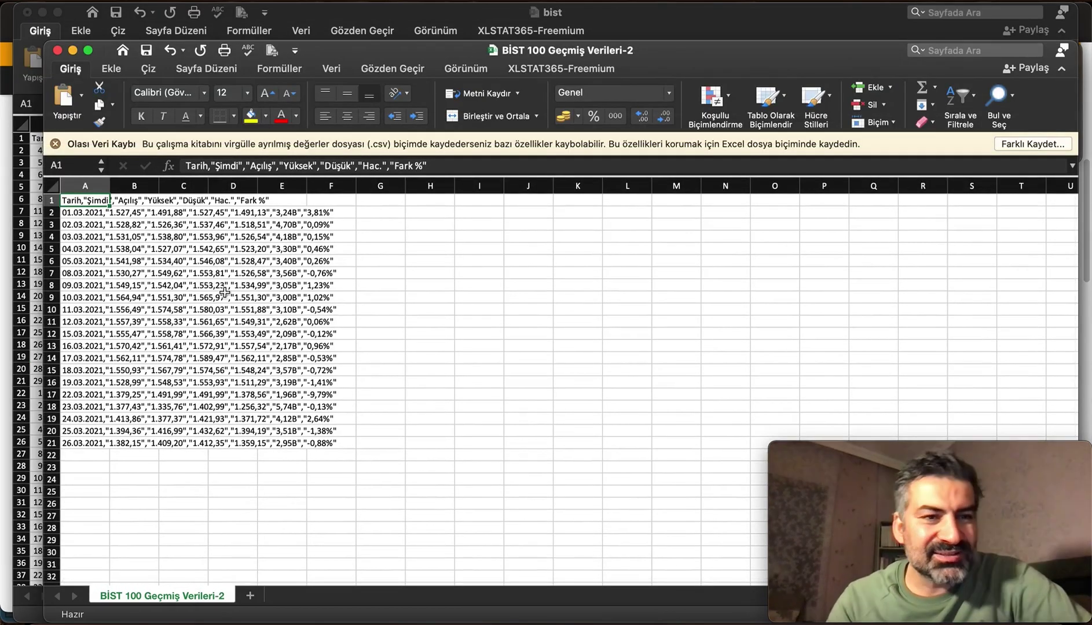
Fit column A's width to its contents and start a delimited Text to Columns conversion of the whole column.
double_click(110, 186)
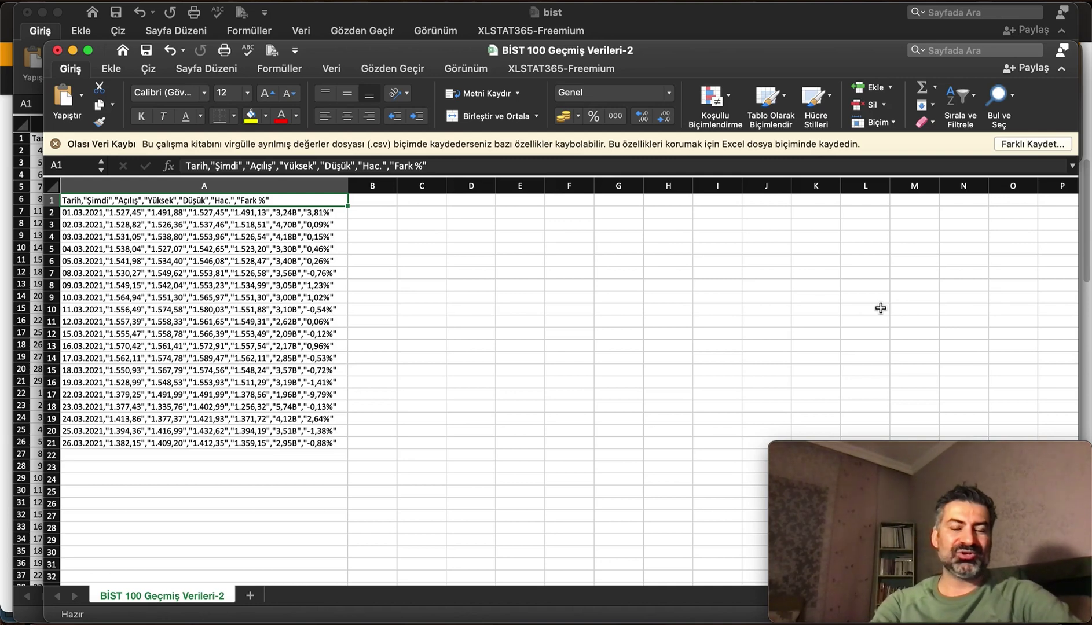
left_click(318, 188)
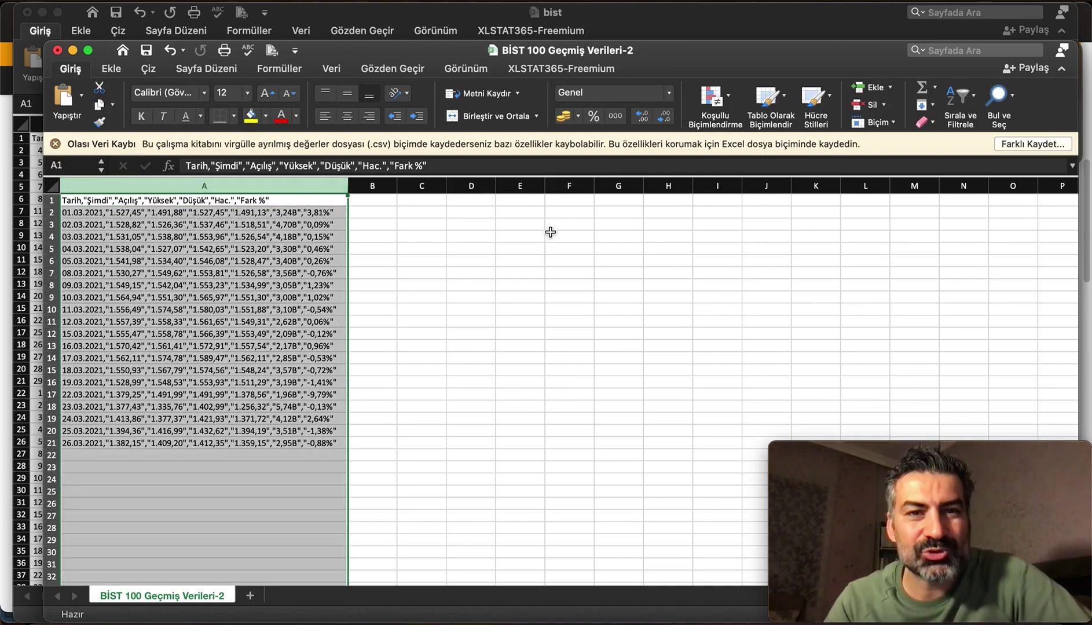
left_click_drag(502, 52, 503, 14)
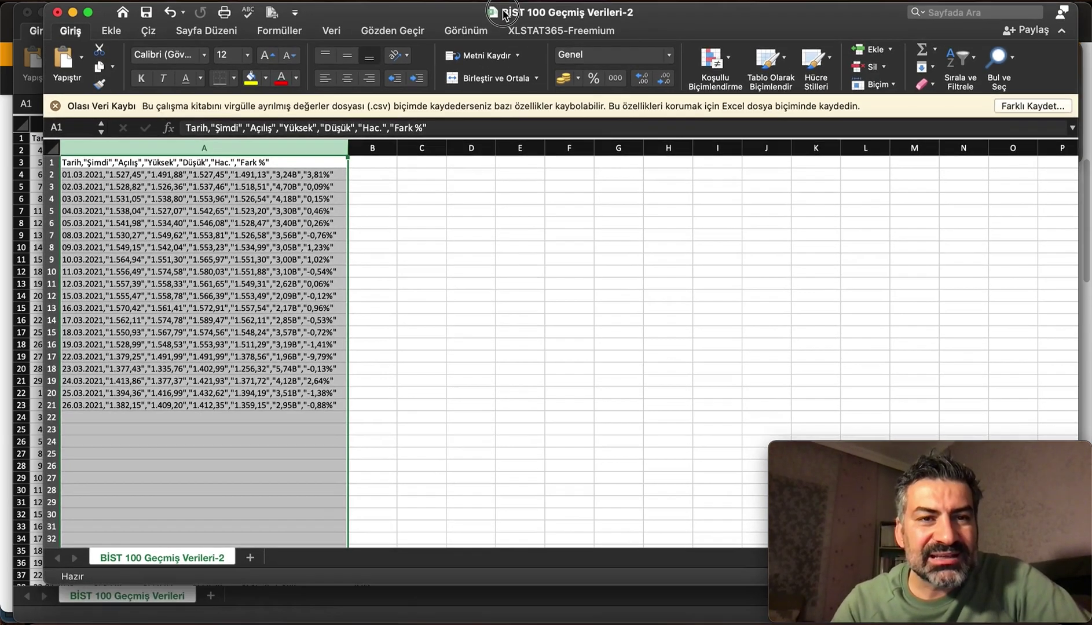
left_click(339, 36)
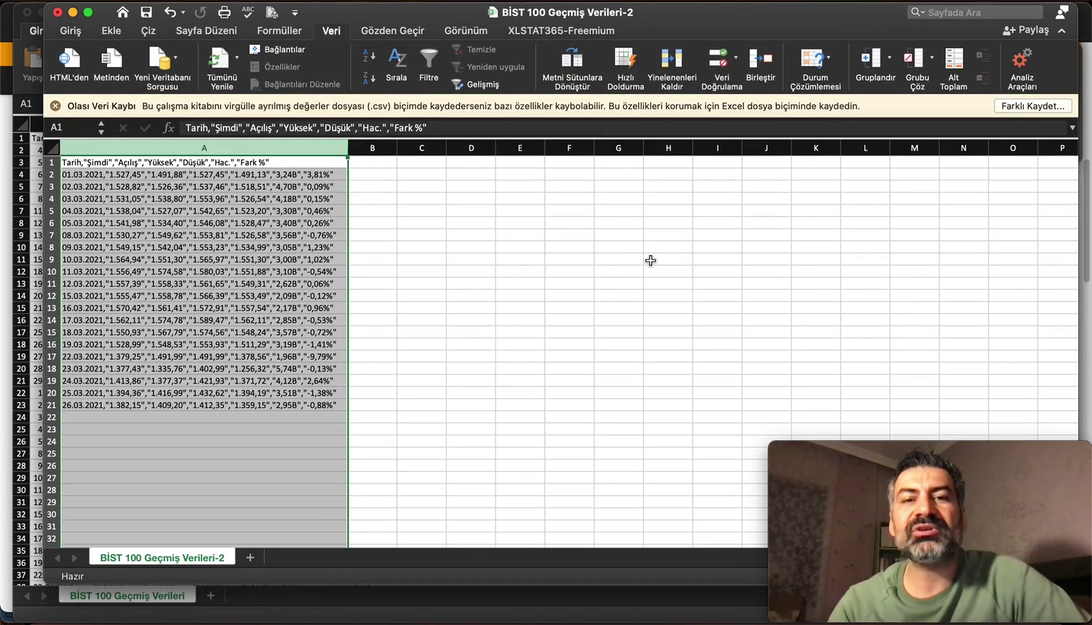
left_click(581, 56)
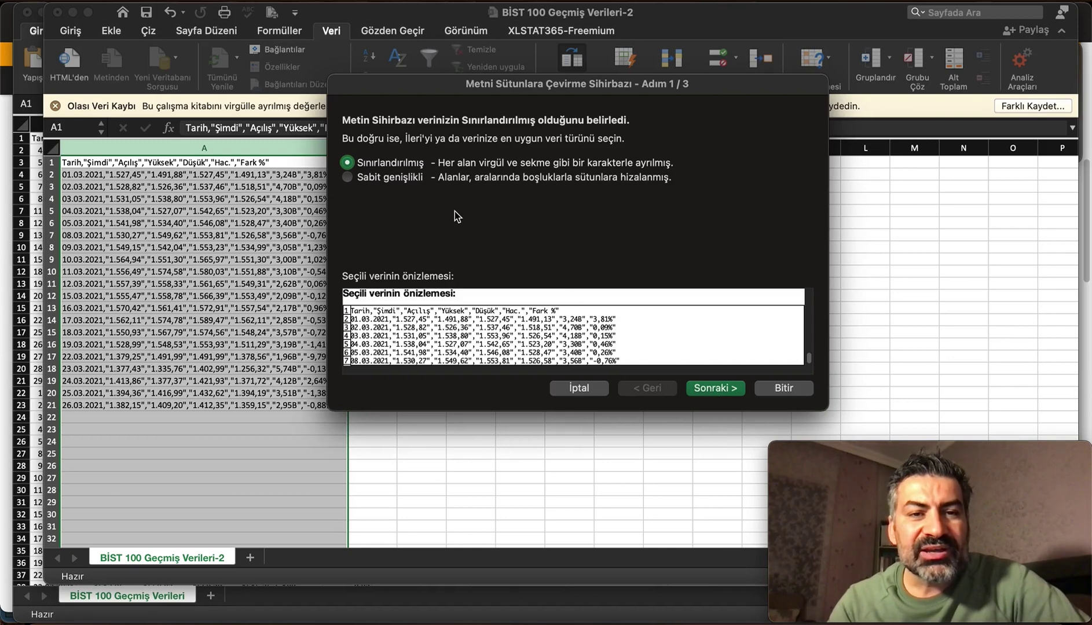
left_click(724, 394)
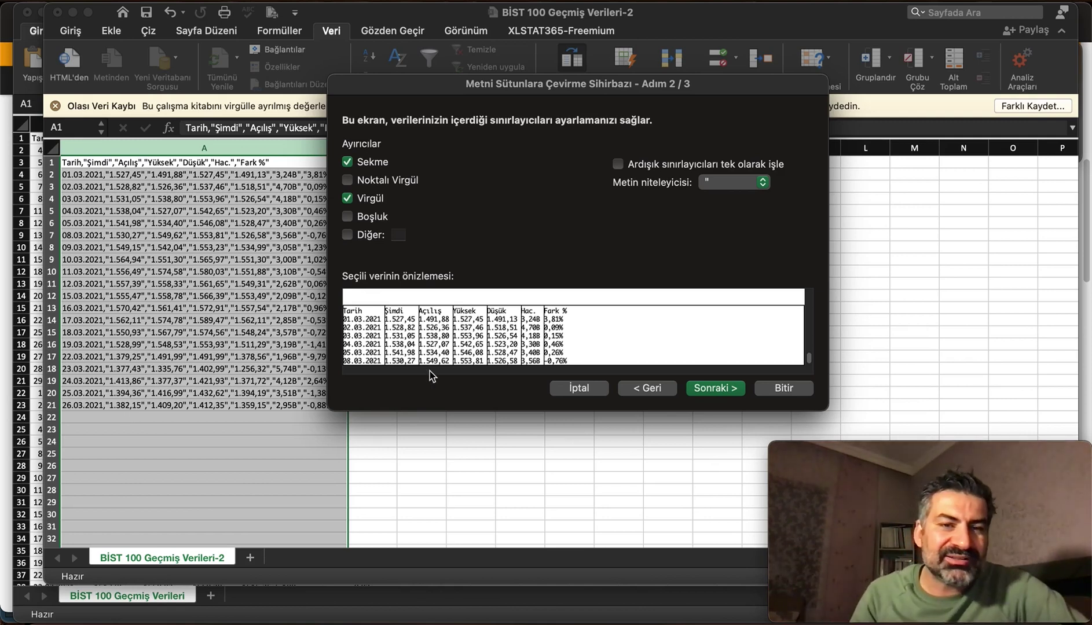
Use tab and comma as delimiters and finish splitting the column A text into separate columns.
left_click(348, 162)
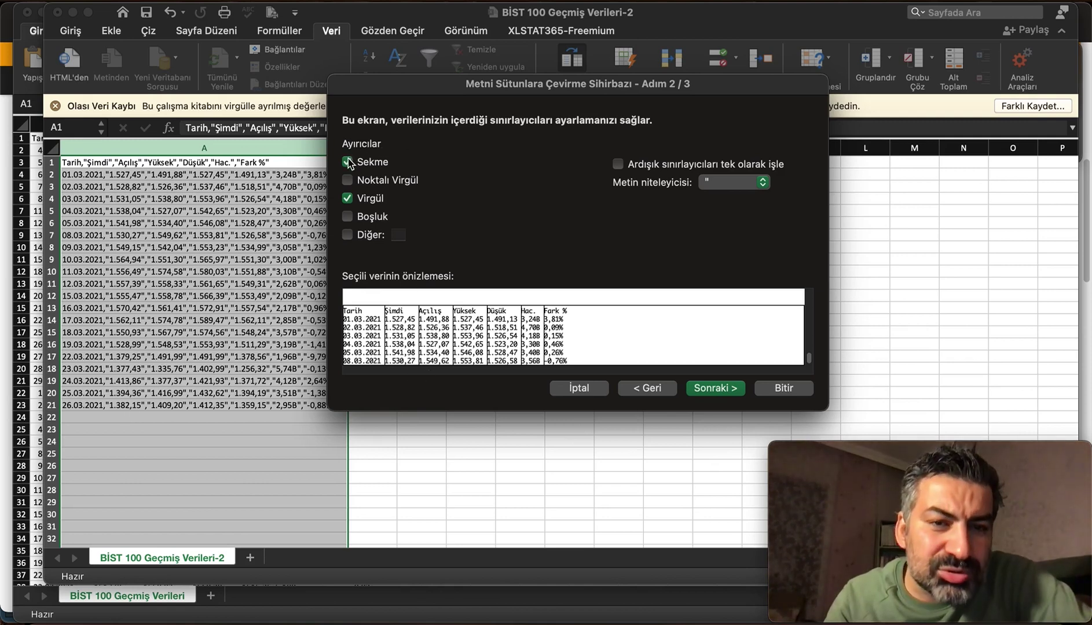
left_click(347, 198)
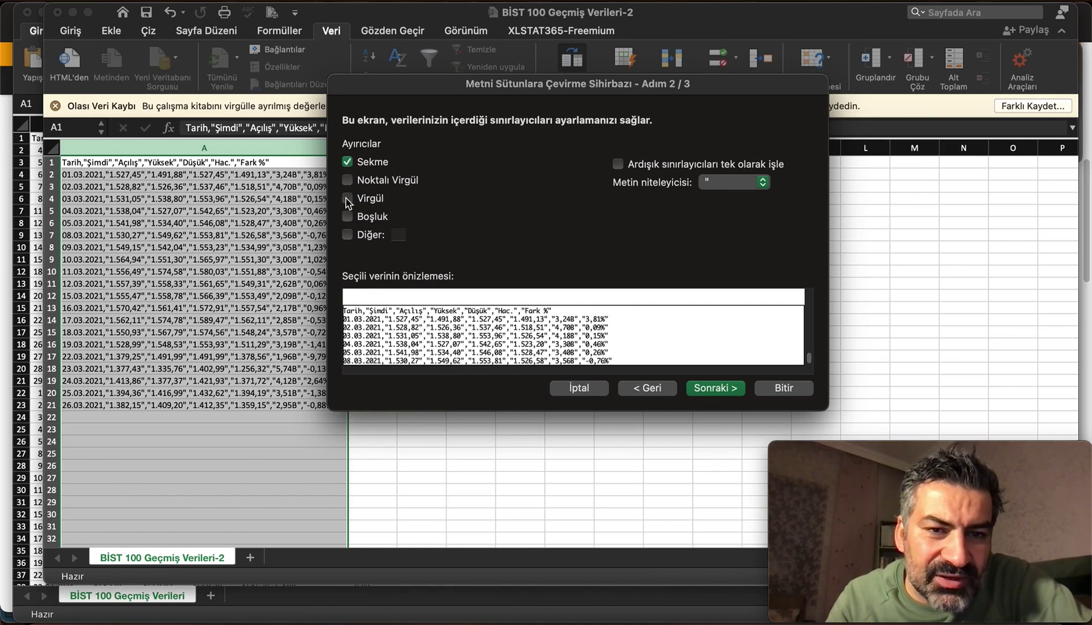
left_click(347, 199)
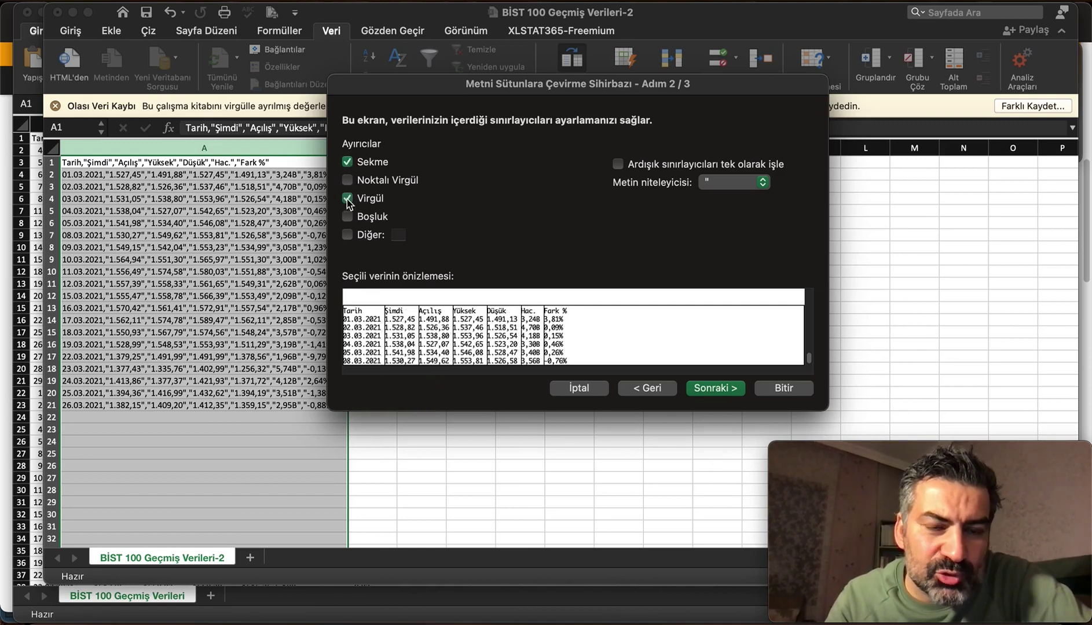
left_click(736, 394)
left_click(785, 389)
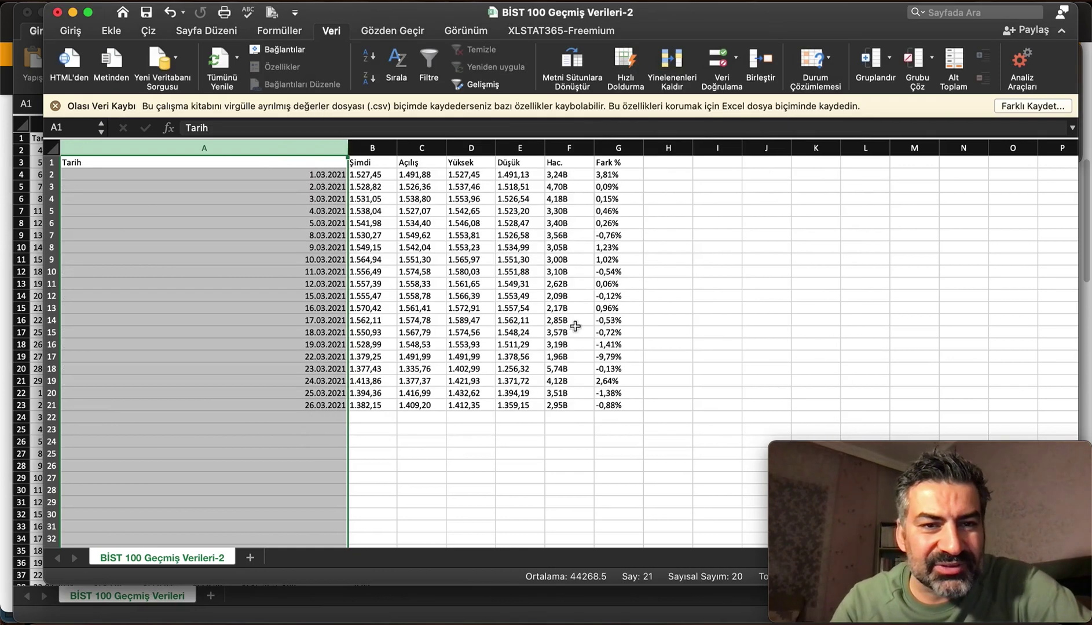
Fit the width of column A to its dates in the split table.
left_click(458, 307)
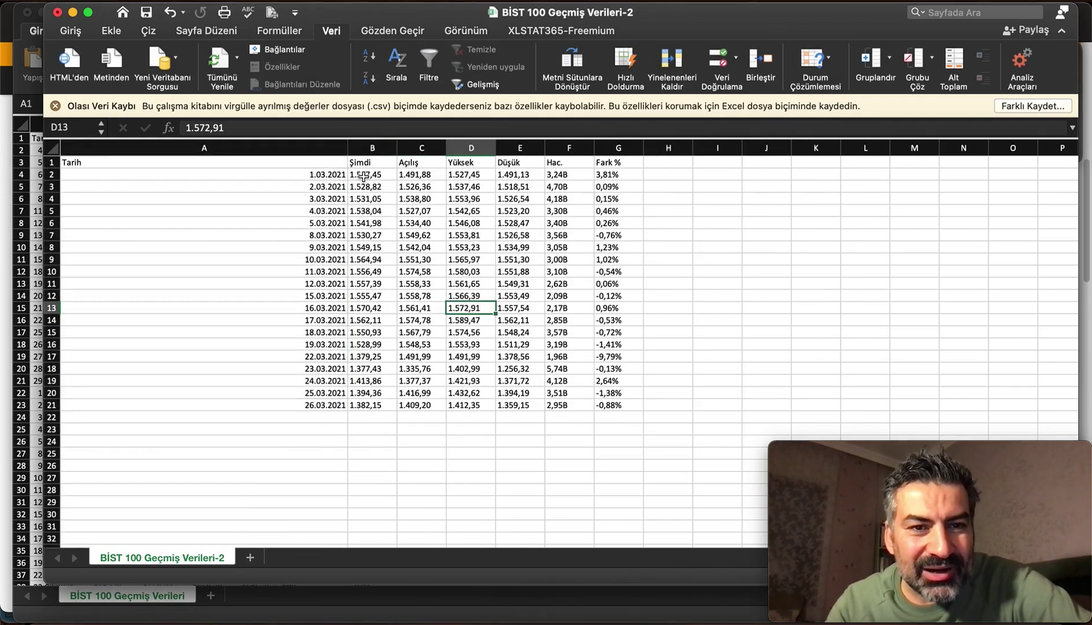
mouse_move(359, 174)
left_mouse_down()
mouse_move(435, 250)
mouse_move(521, 371)
mouse_move(561, 406)
mouse_move(604, 412)
left_mouse_up()
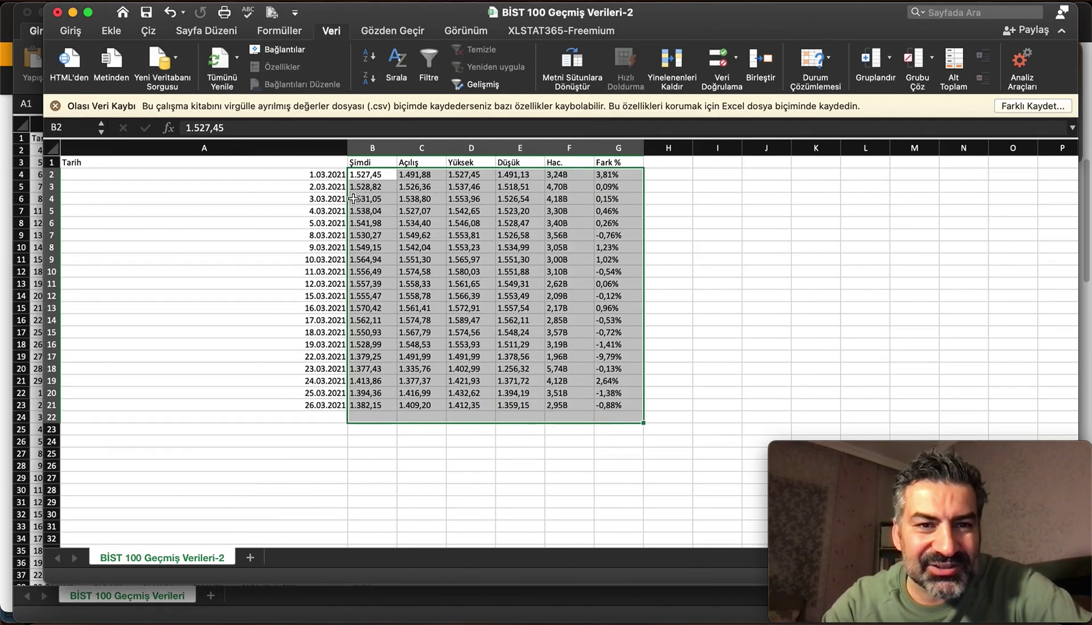
double_click(353, 145)
left_click(91, 145)
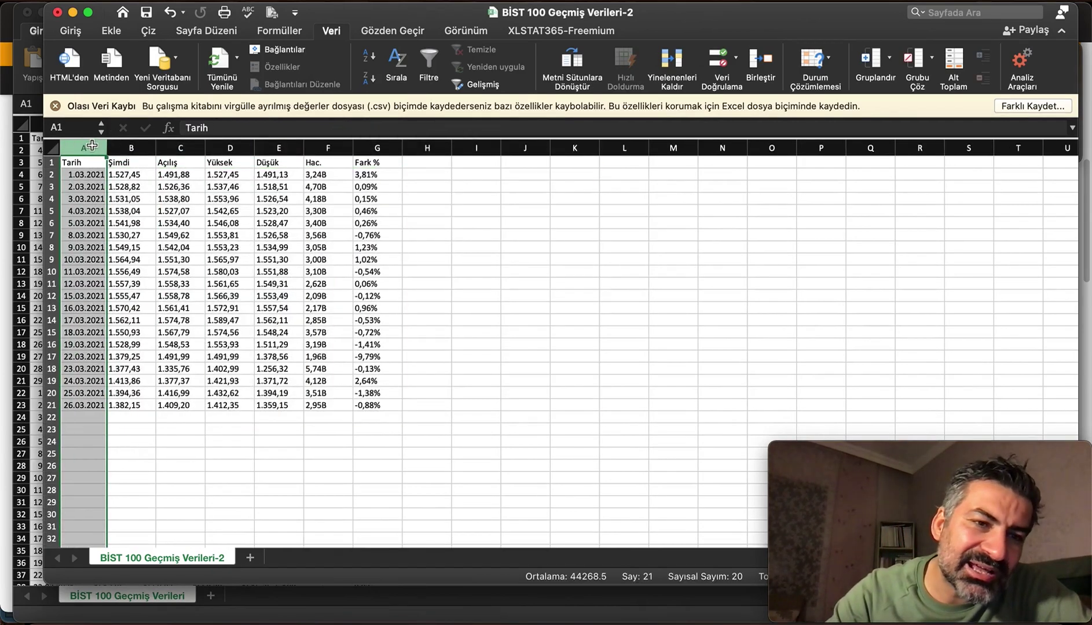
left_click(127, 143)
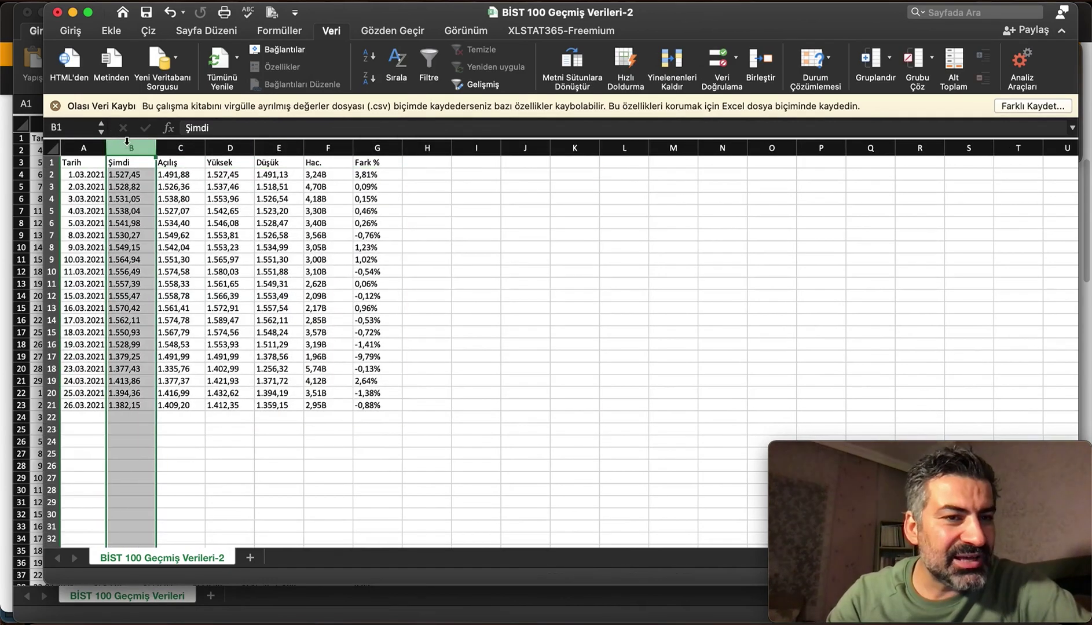
left_click(180, 147)
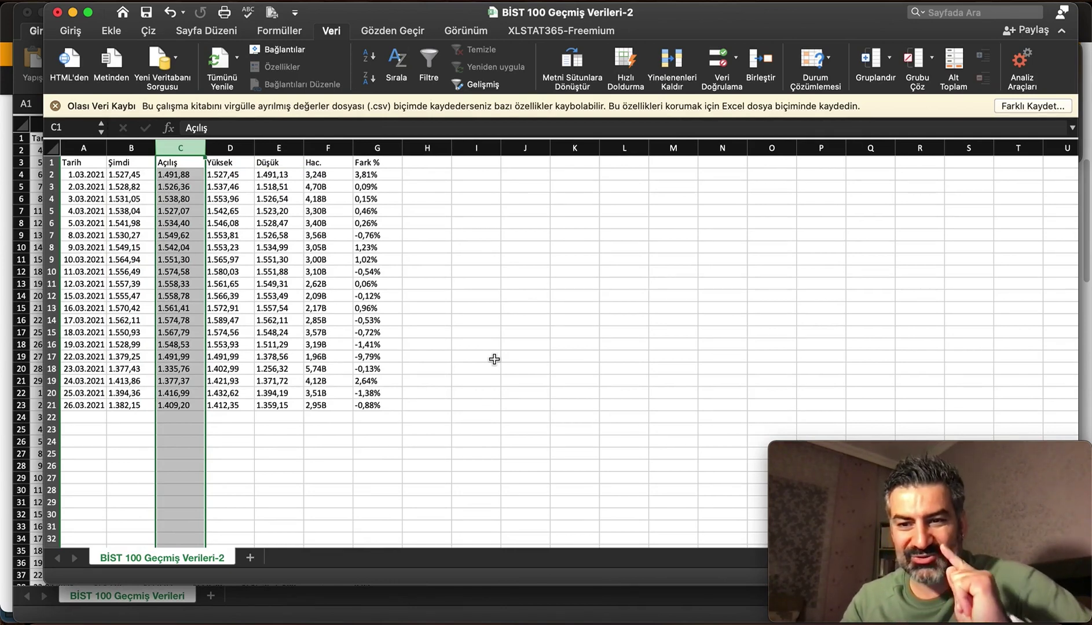
Examine the number format of the dates in A2:A21 in Format Cells, closing it without changes.
left_click(97, 177)
left_click(124, 296)
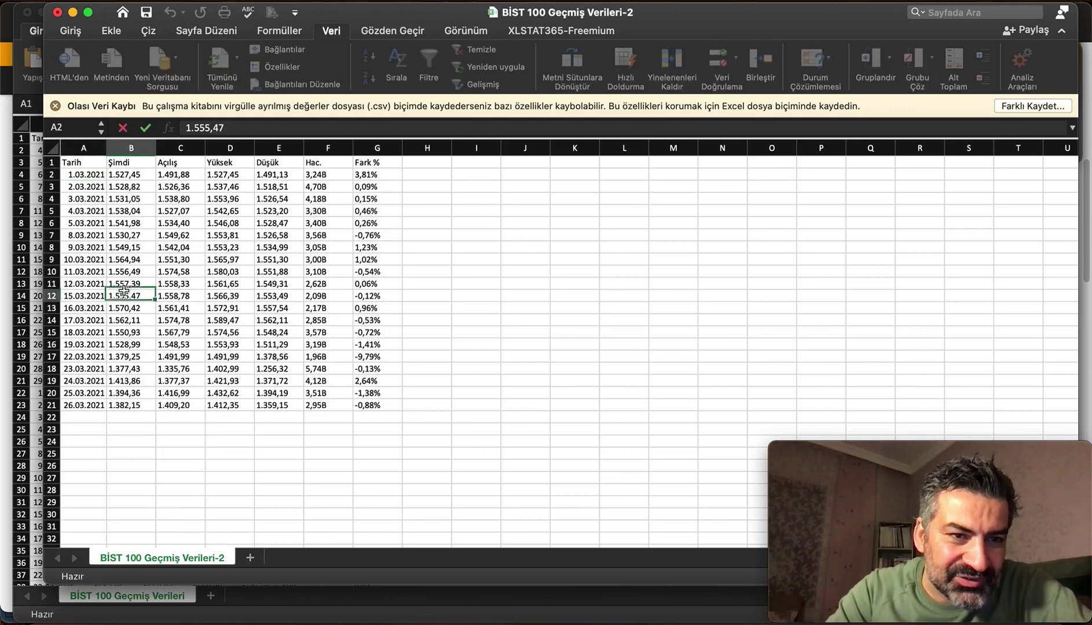
left_click_drag(83, 175, 94, 393)
right_click(68, 247)
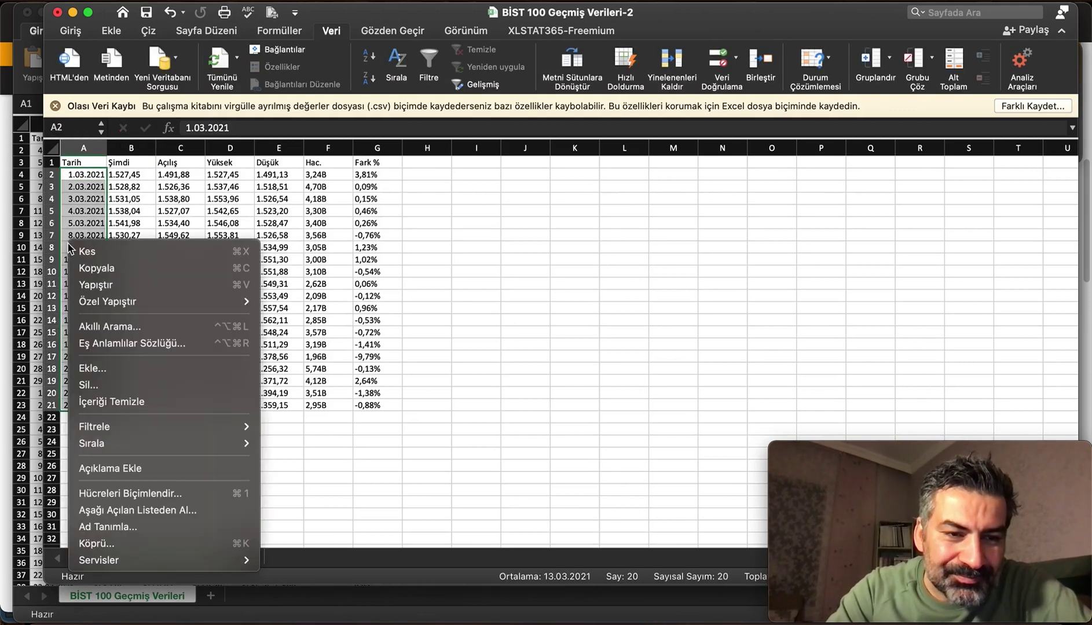
left_click(160, 498)
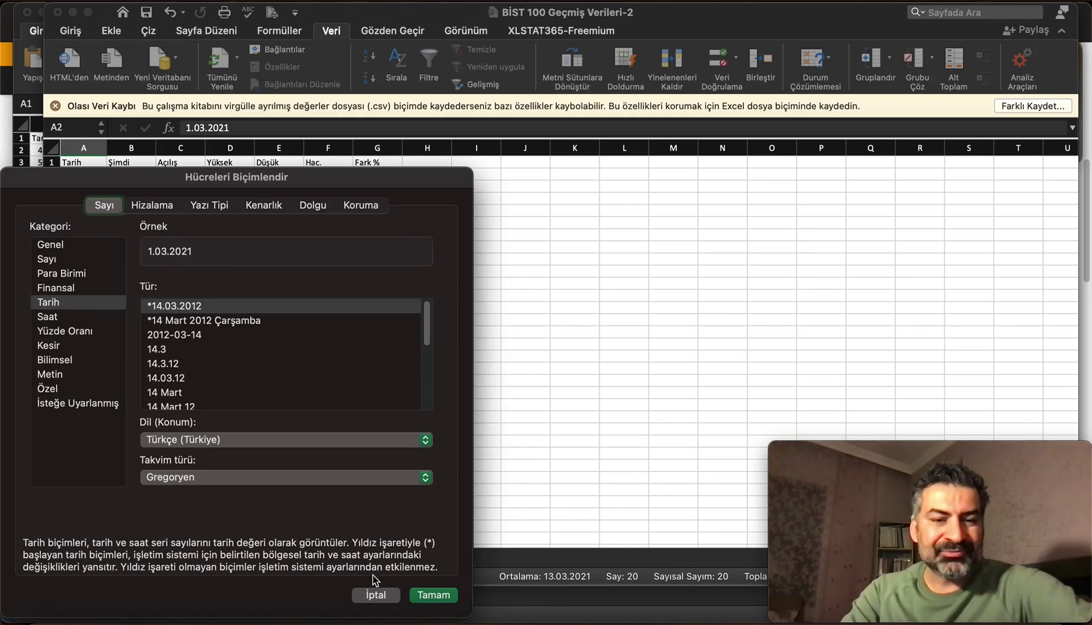
left_click(376, 596)
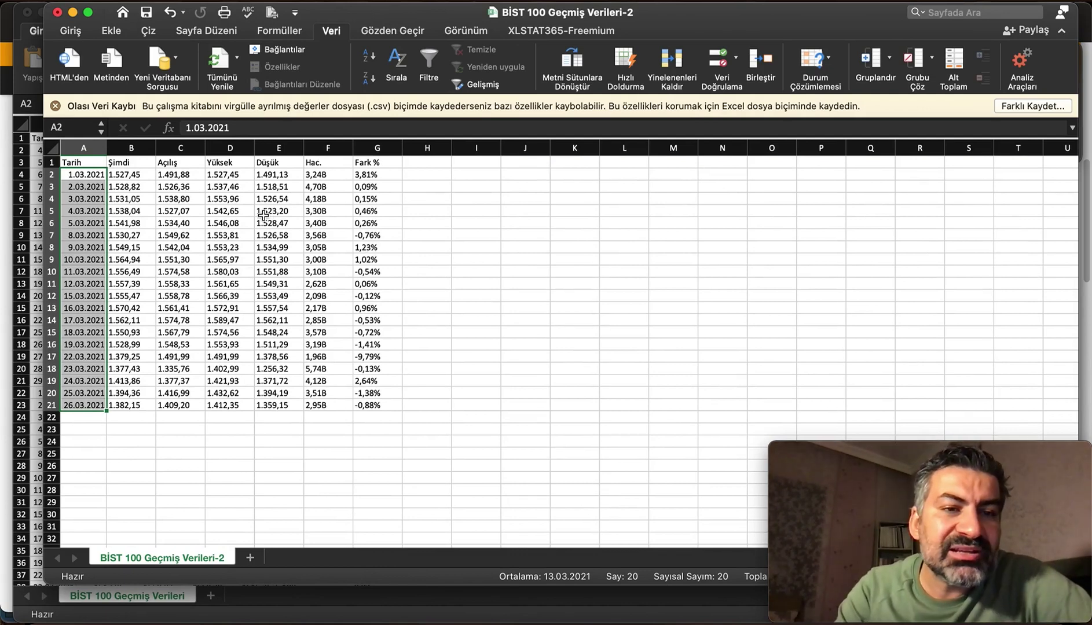
left_click(545, 346)
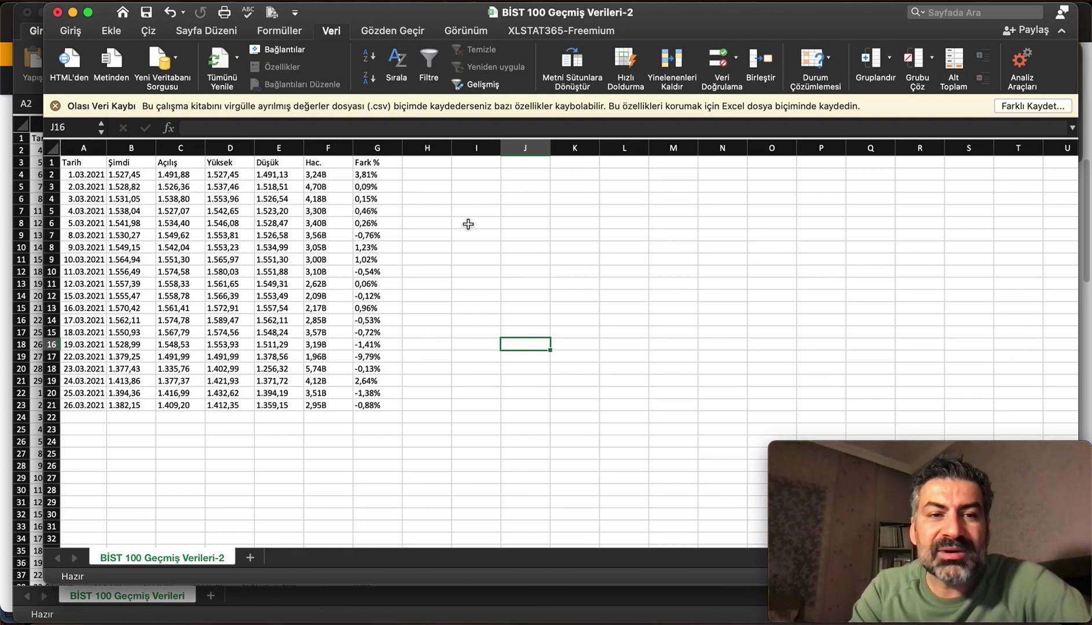
Test whether the opening price in C2 works as a number by entering =C2*2 in H2, and undo the entry.
left_click(174, 174)
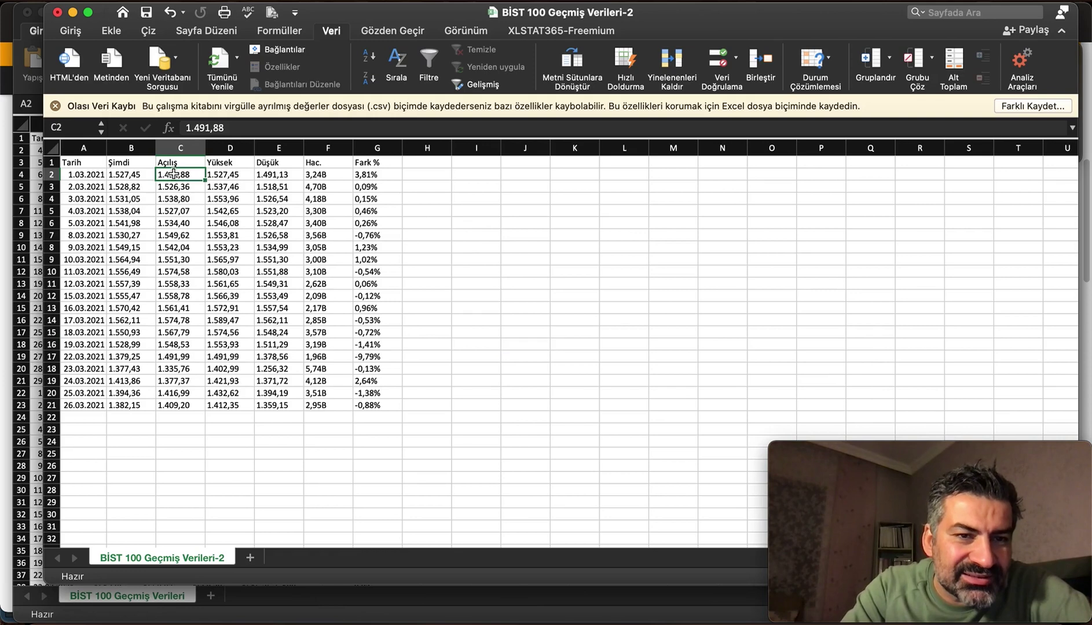
left_click(538, 369)
left_click(421, 173)
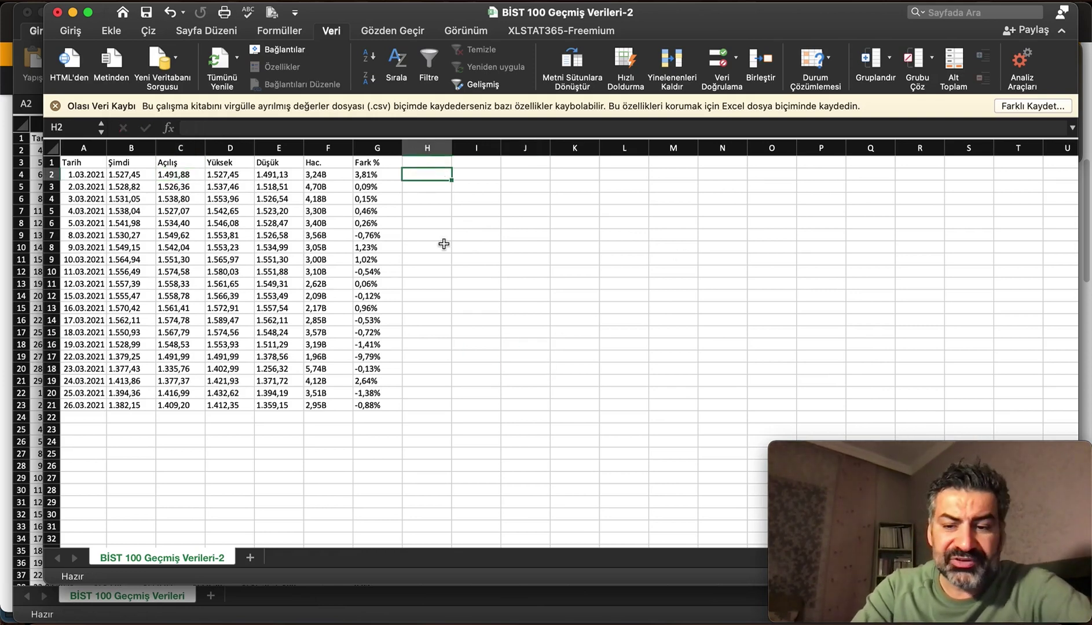
type("=")
left_click(177, 175)
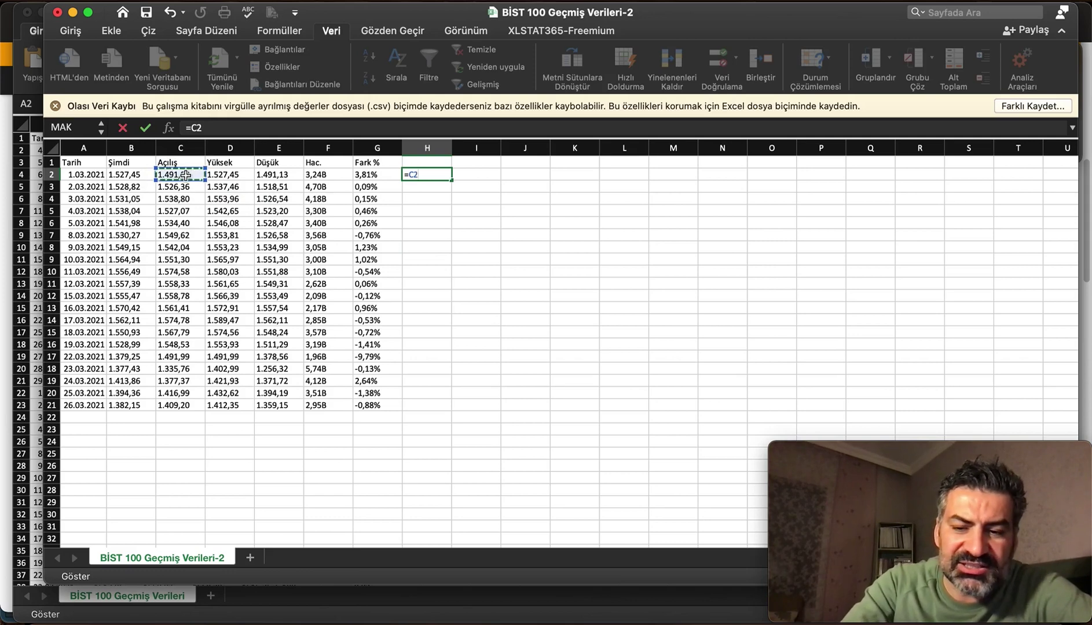
type("*")
key("Return")
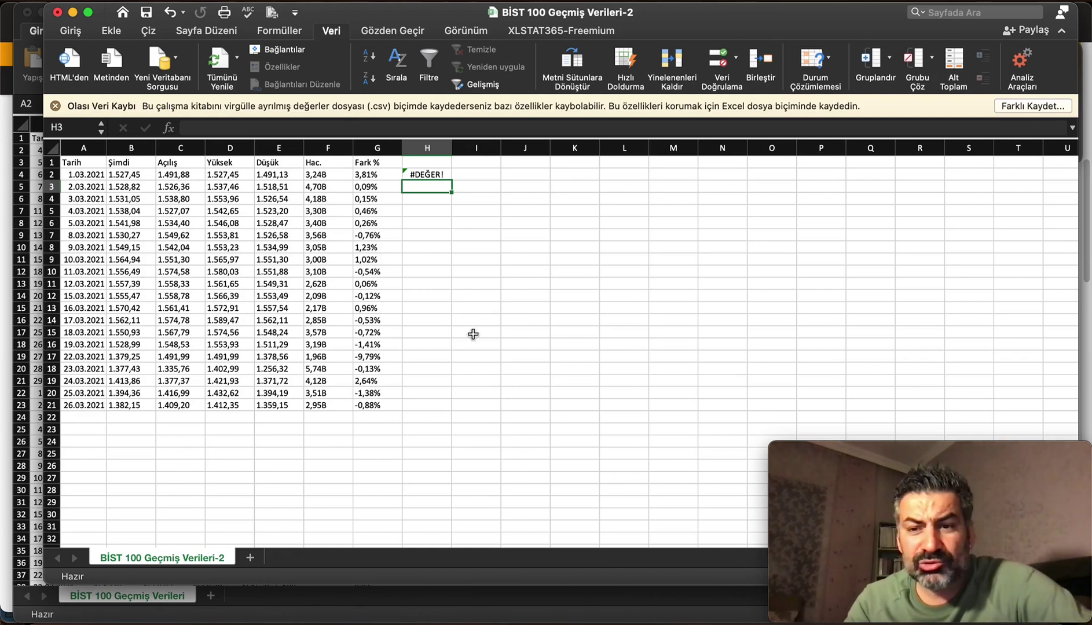
left_click(440, 177)
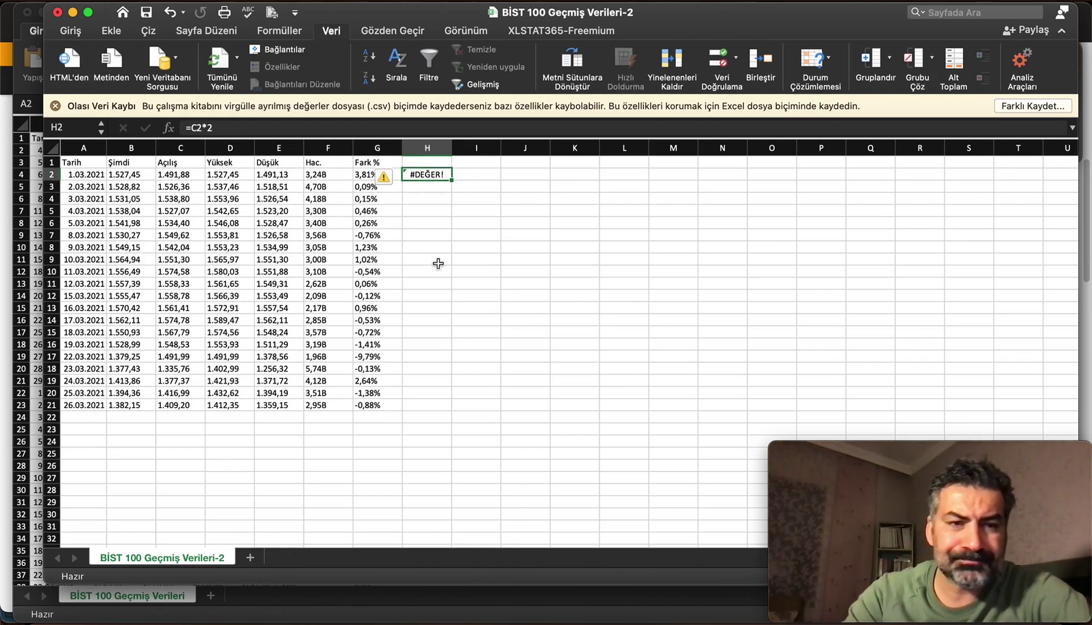
key("super+z")
left_click(223, 224)
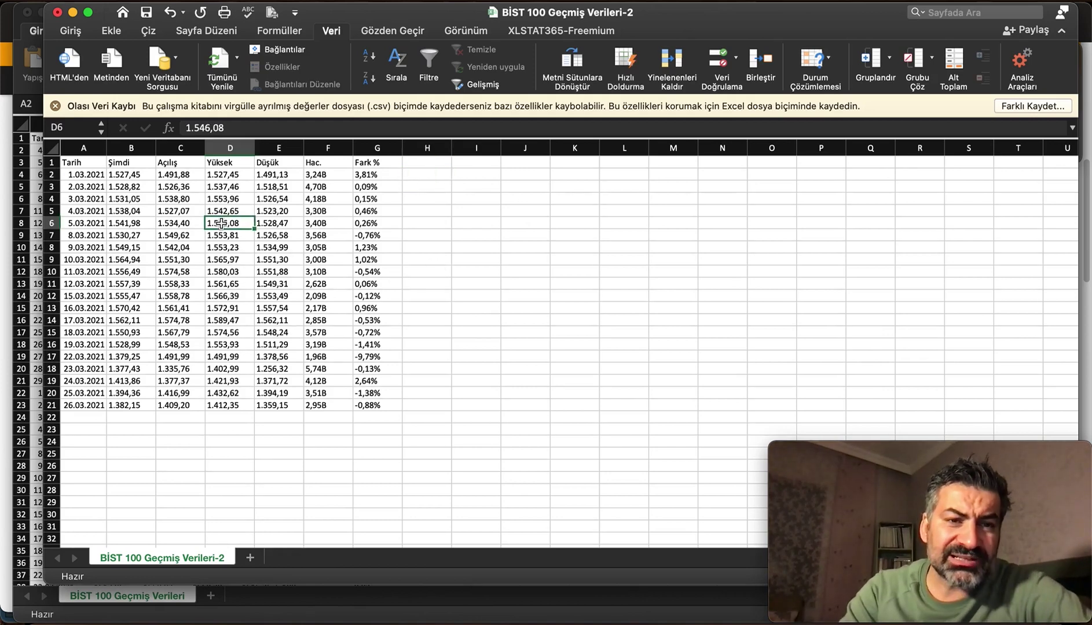
Replace every period in B2:G22 with nothing to strip the thousands separators.
left_click(172, 172)
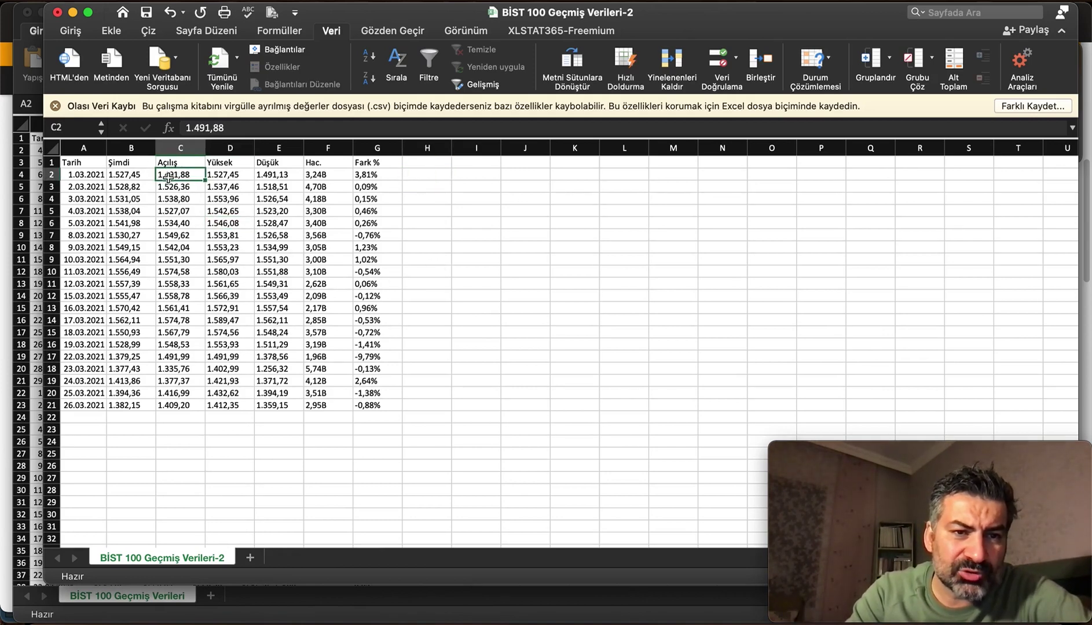
left_click_drag(130, 175, 371, 415)
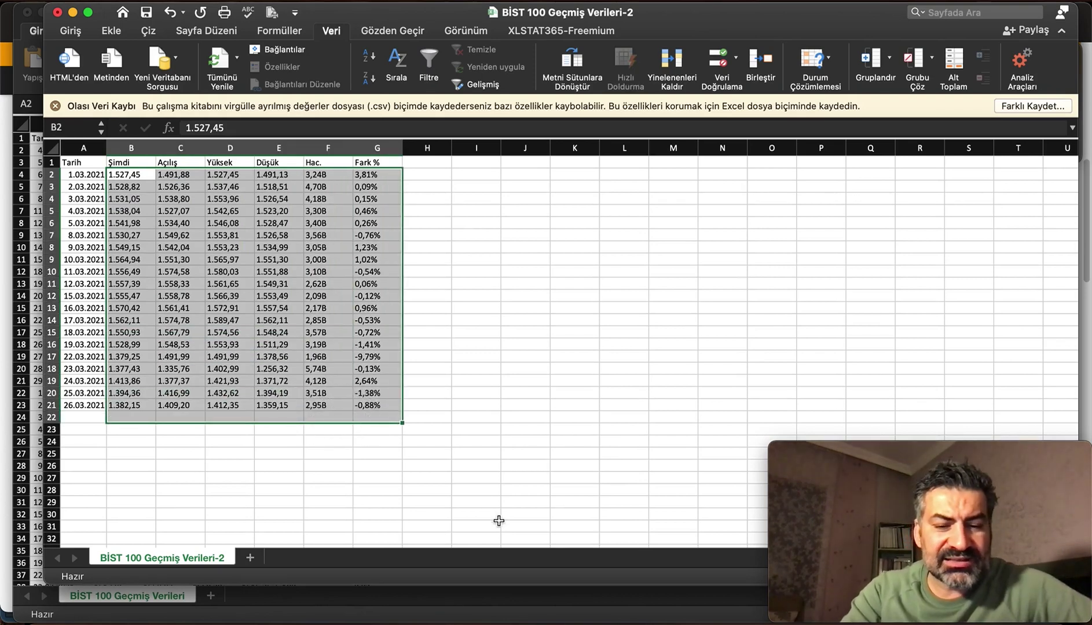
key("ctrl+h")
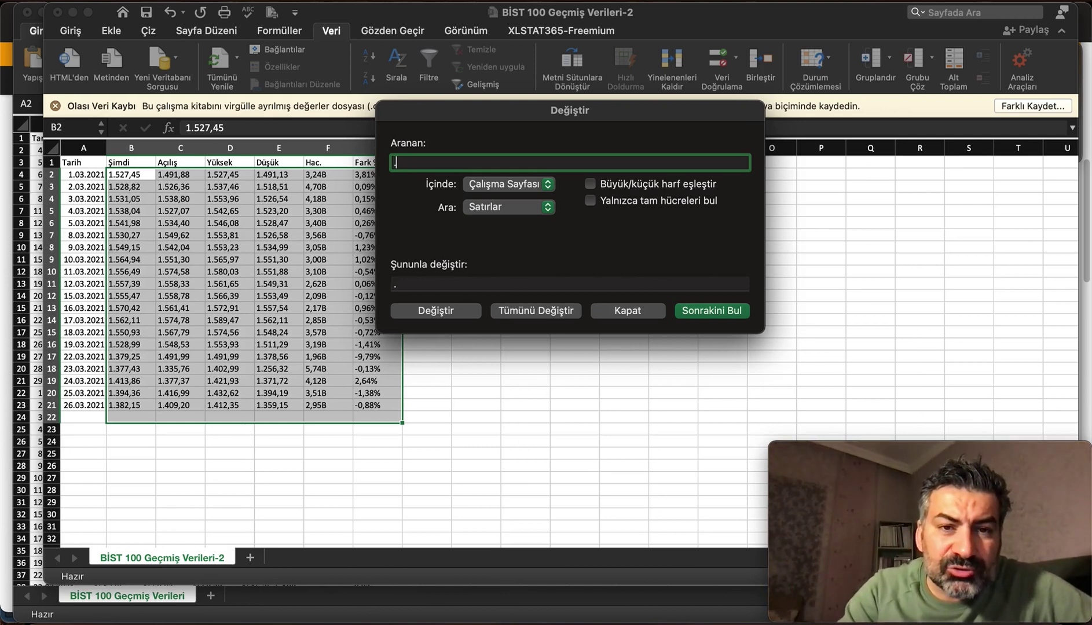
left_click(475, 281)
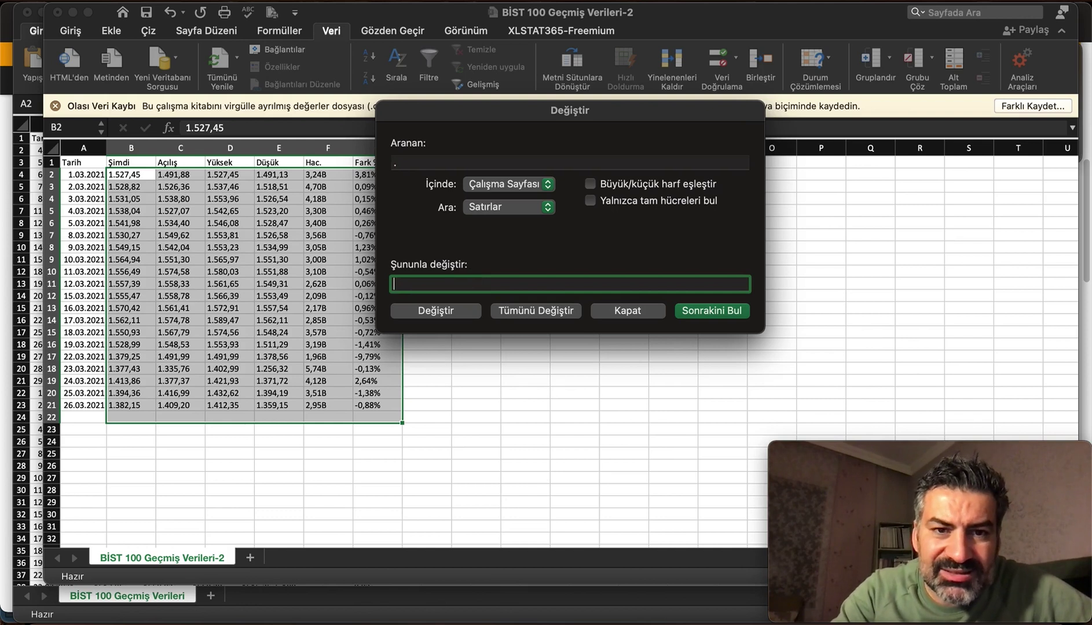
left_click(423, 165)
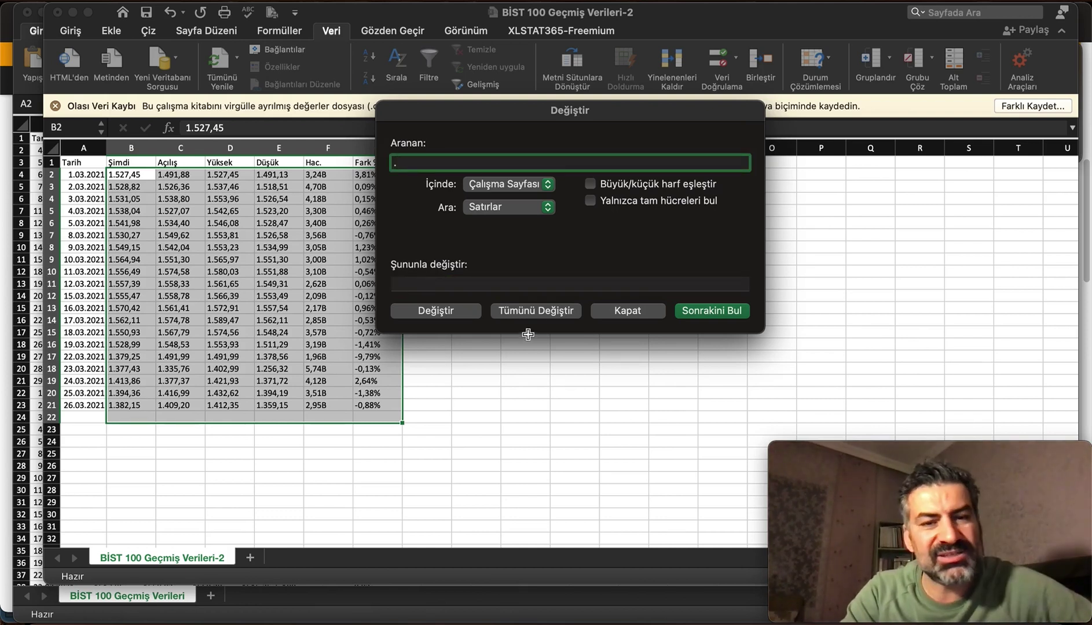
left_click(526, 312)
left_click(534, 285)
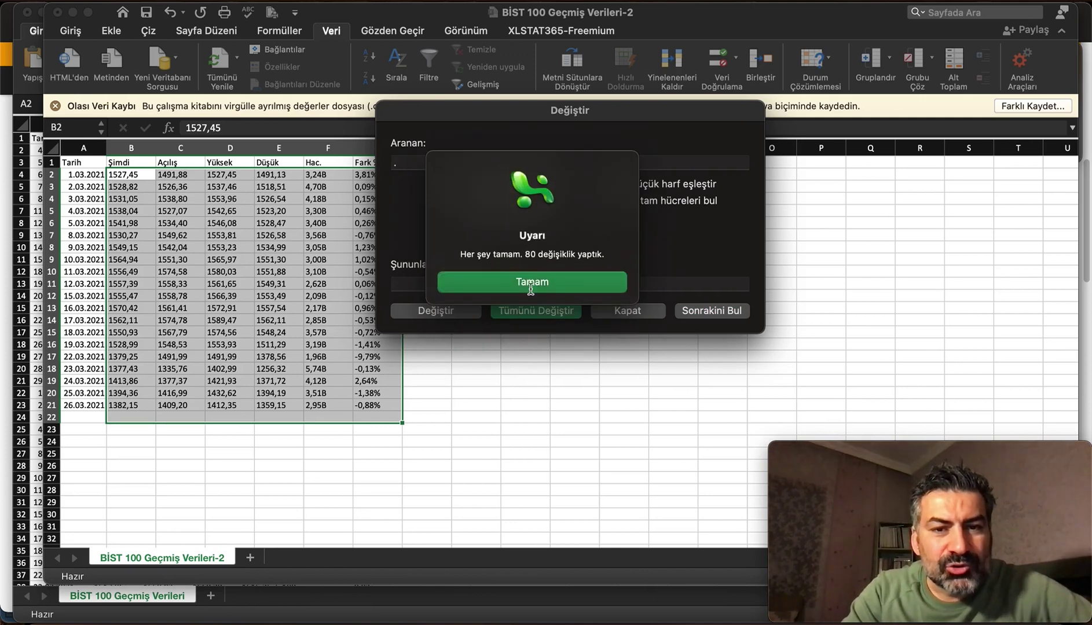
left_click(637, 314)
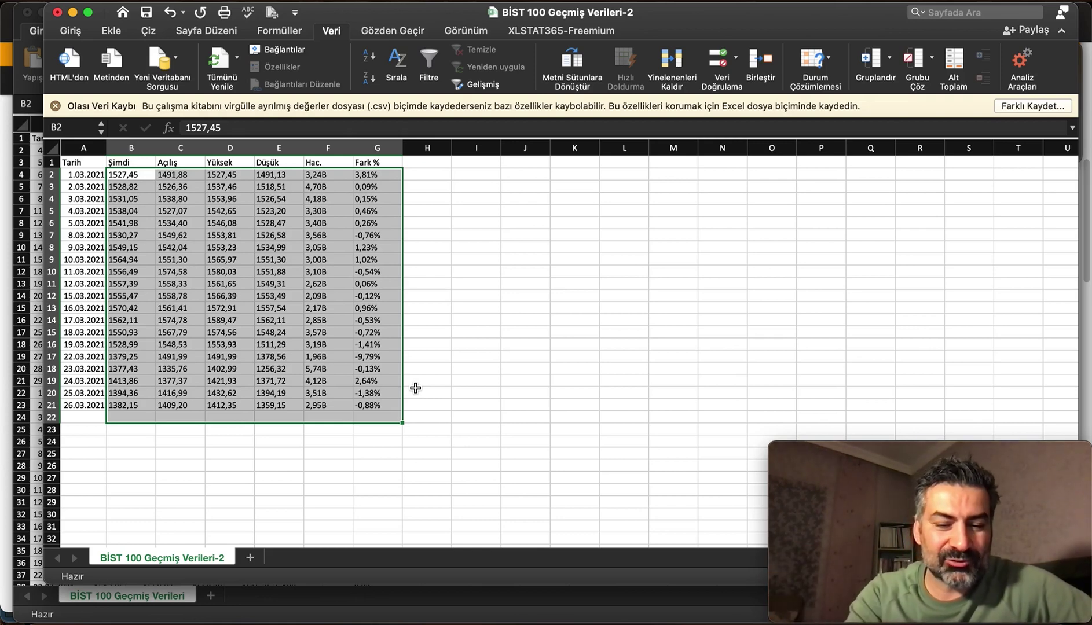
Replace every comma in B2:G22 with a period as the decimal separator.
key("ctrl+h")
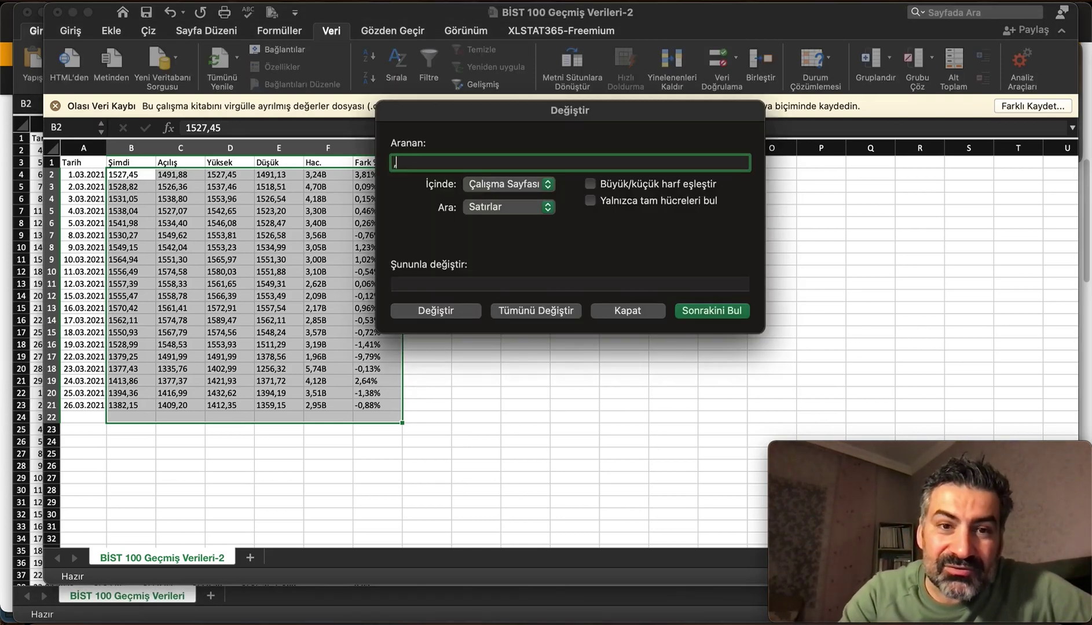
left_click(422, 283)
type(".")
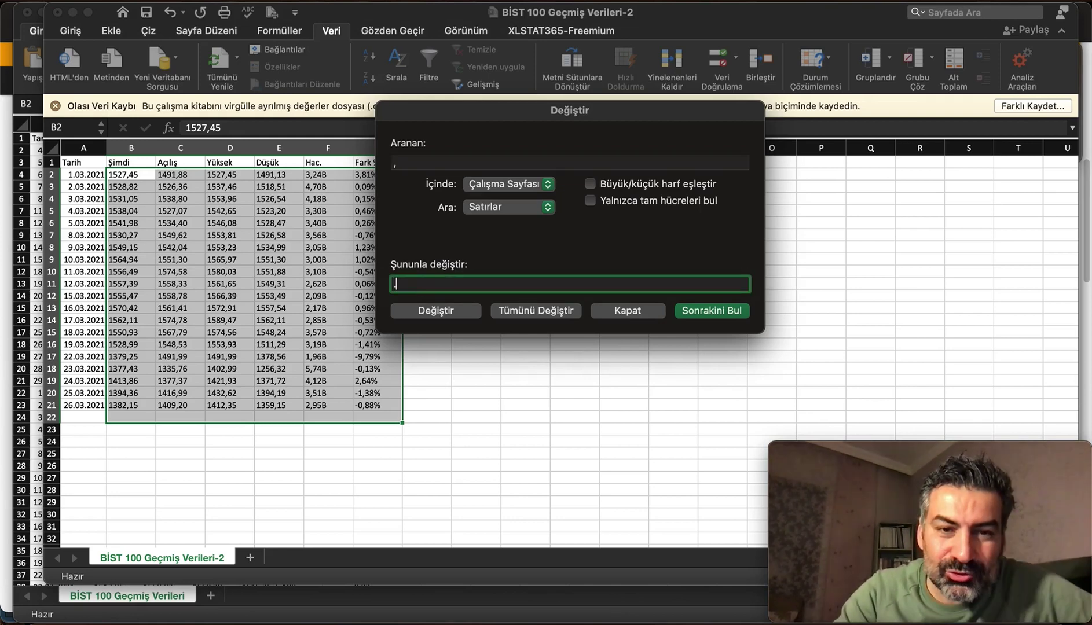
left_click(550, 313)
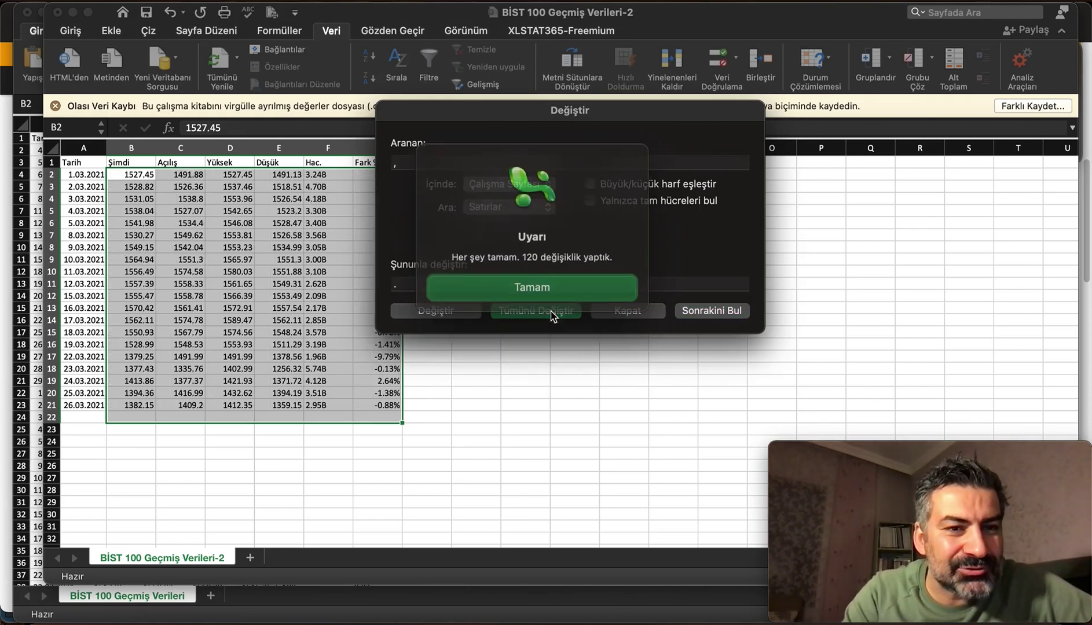
left_click(524, 286)
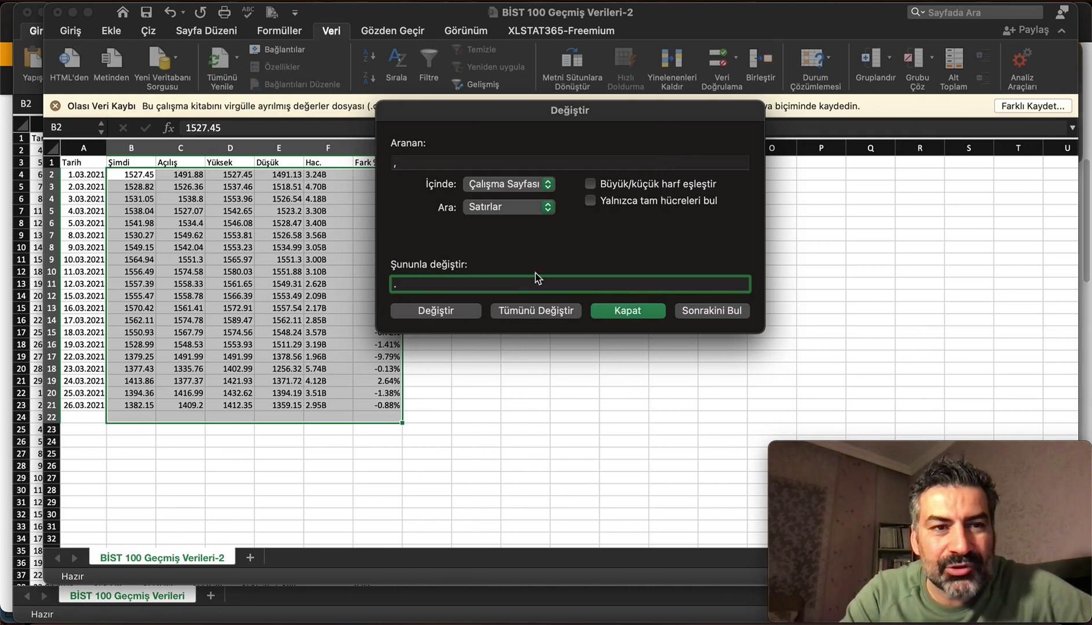
key("Escape")
left_click(101, 1)
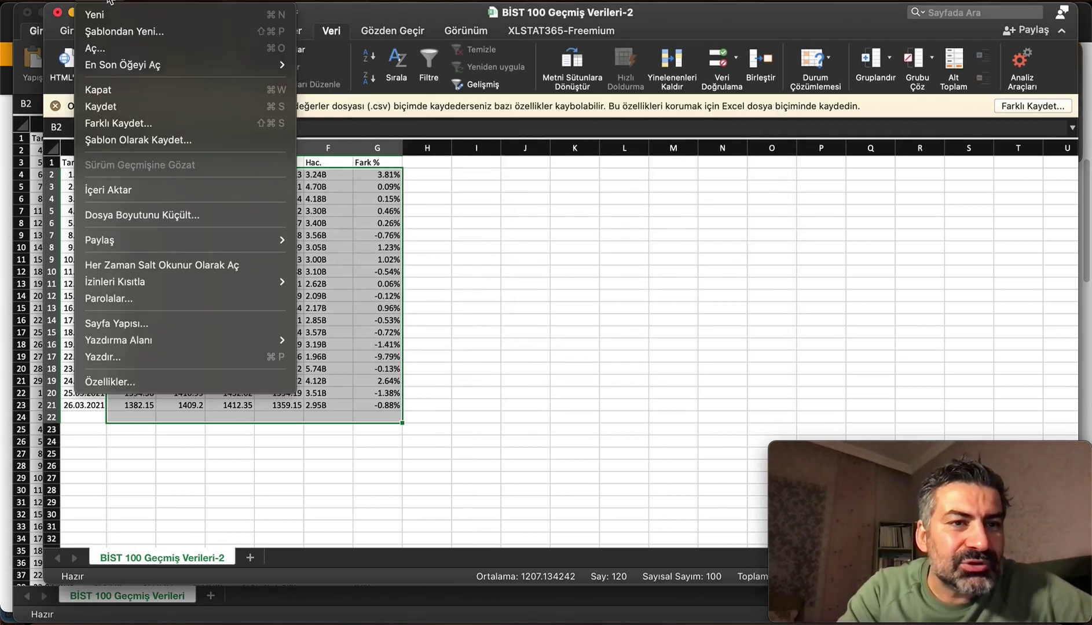
left_click(139, 122)
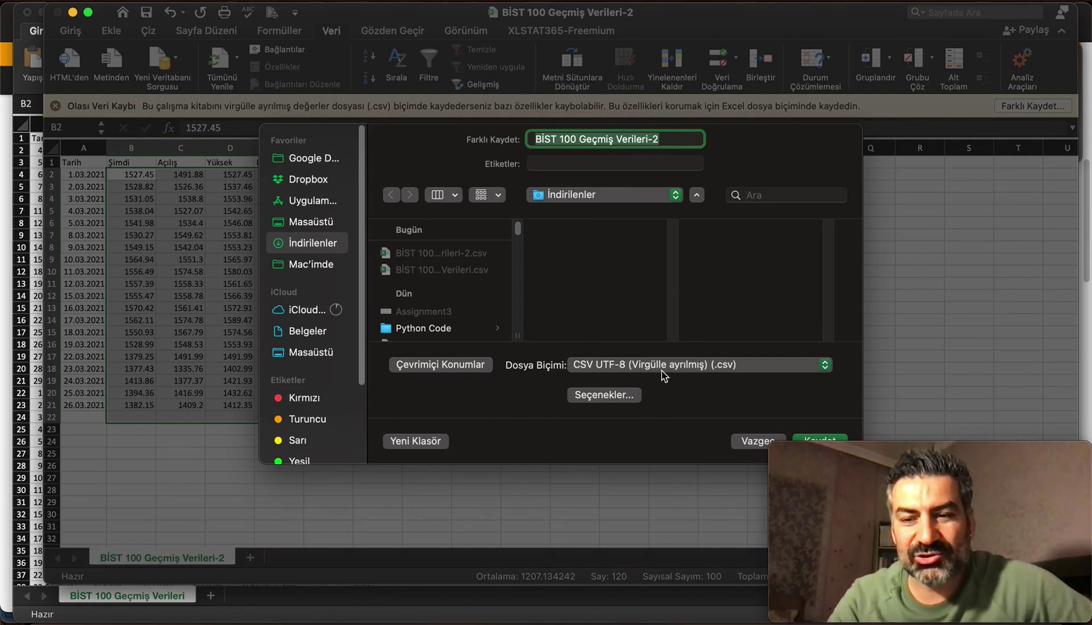
left_click(749, 444)
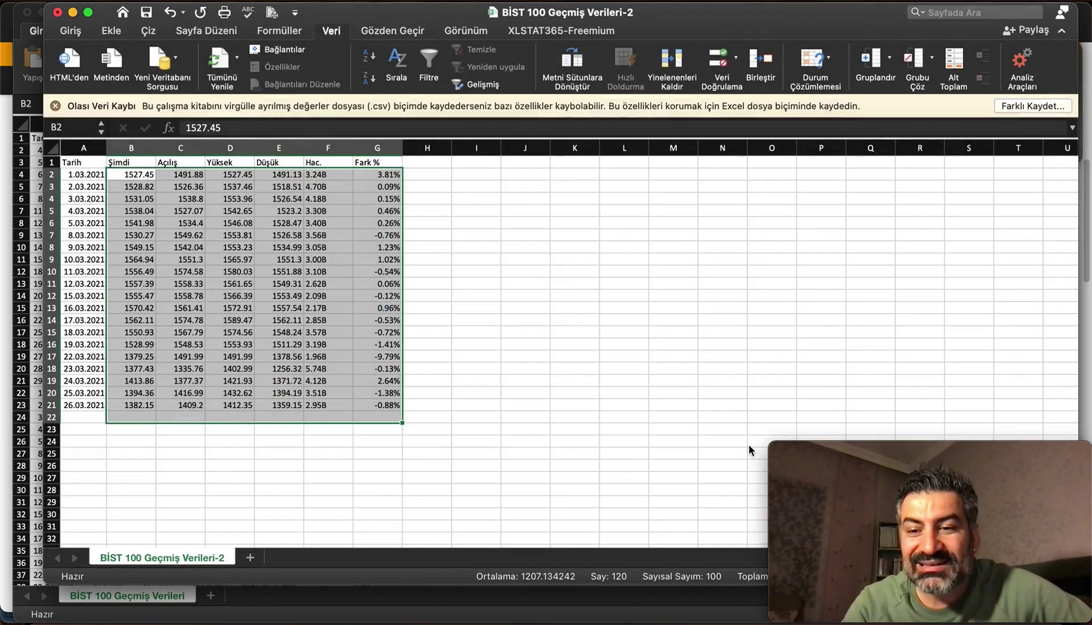
left_click(58, 12)
left_click(548, 366)
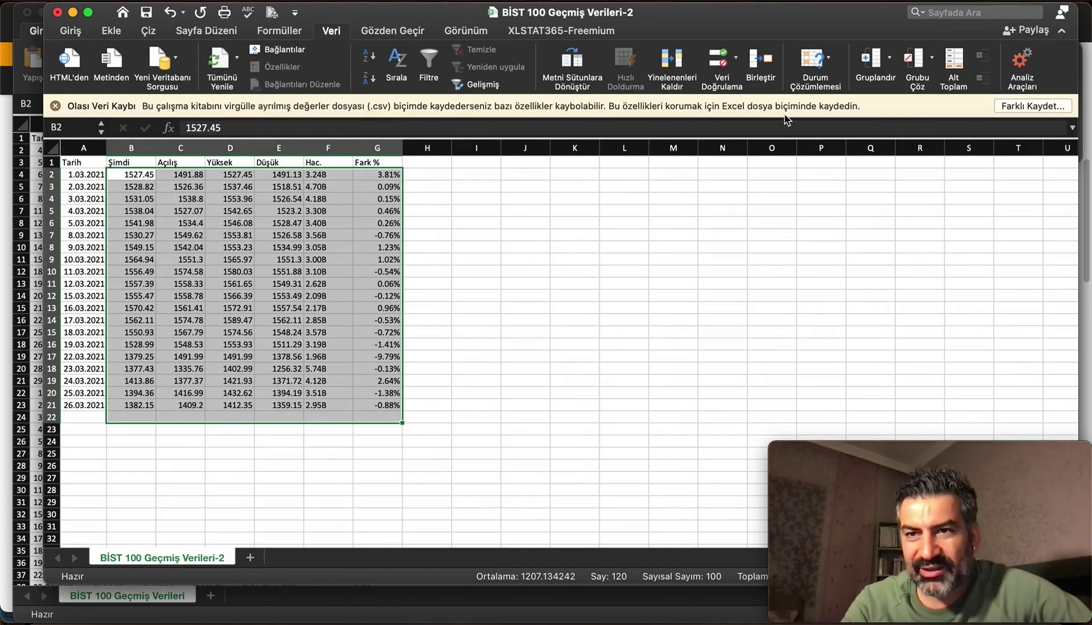
Switch to RStudio and run the three initial clean-up lines of the library and data loading chunk in youtube.Rmd.
mouse_move(68, 594)
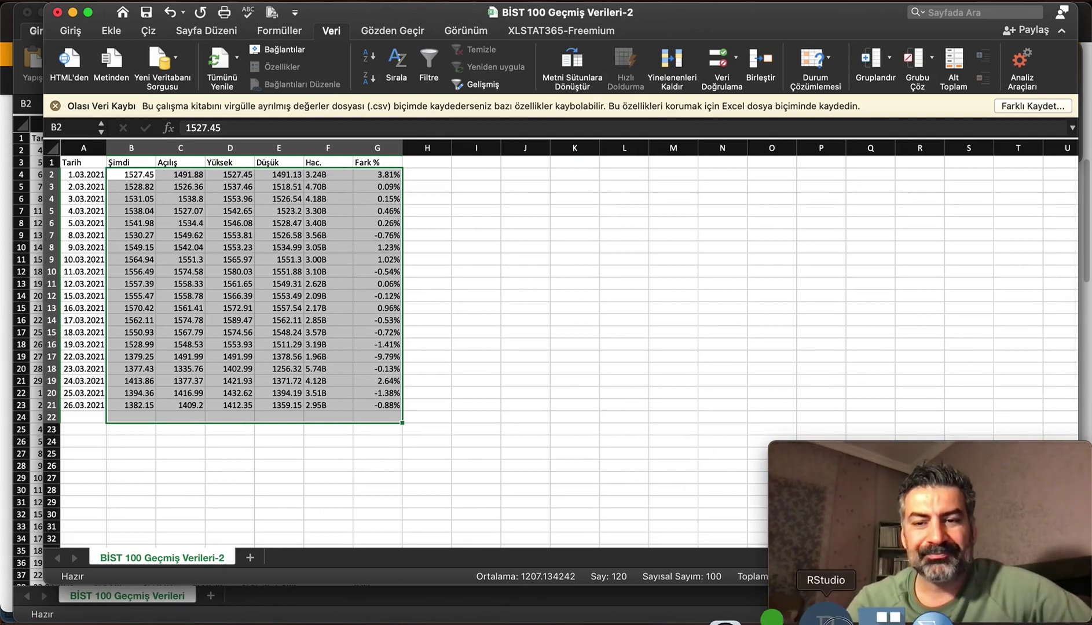
left_click(826, 617)
scroll(423, 329, "down", 3)
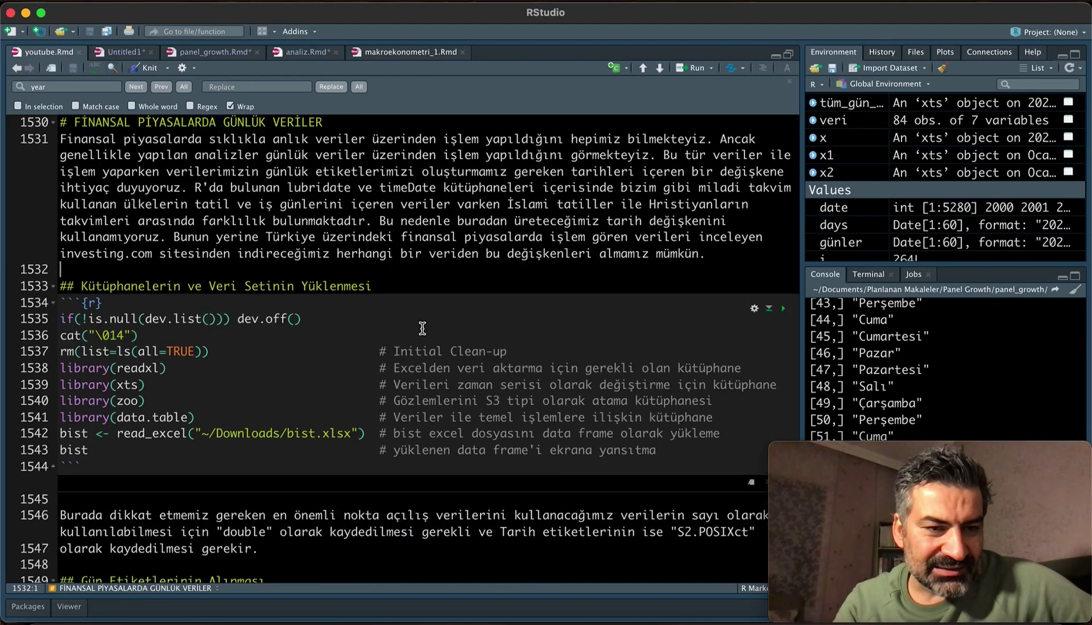
scroll(423, 328, "down", 2)
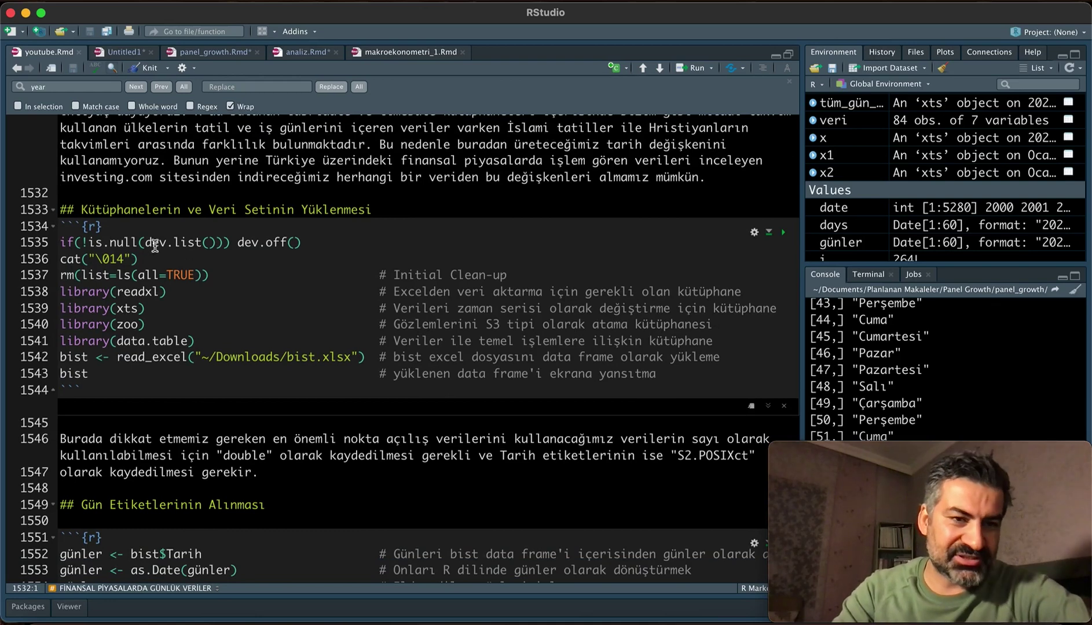
left_click_drag(63, 242, 544, 275)
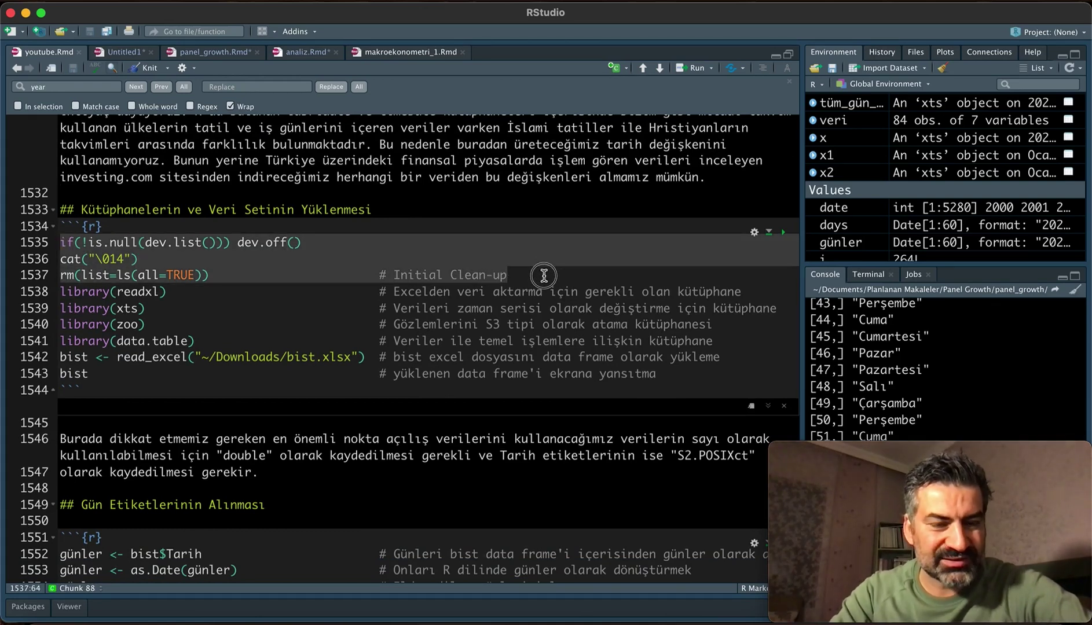
key("super+Return")
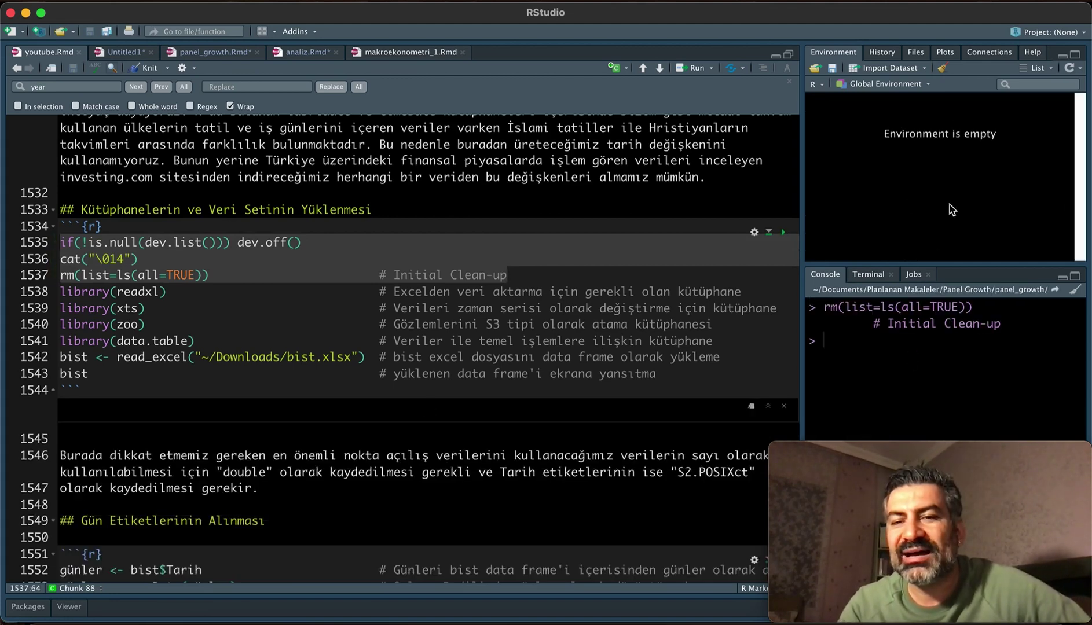
Load the readxl, xts and zoo libraries by running their lines in the chunk one after another.
left_click(231, 308)
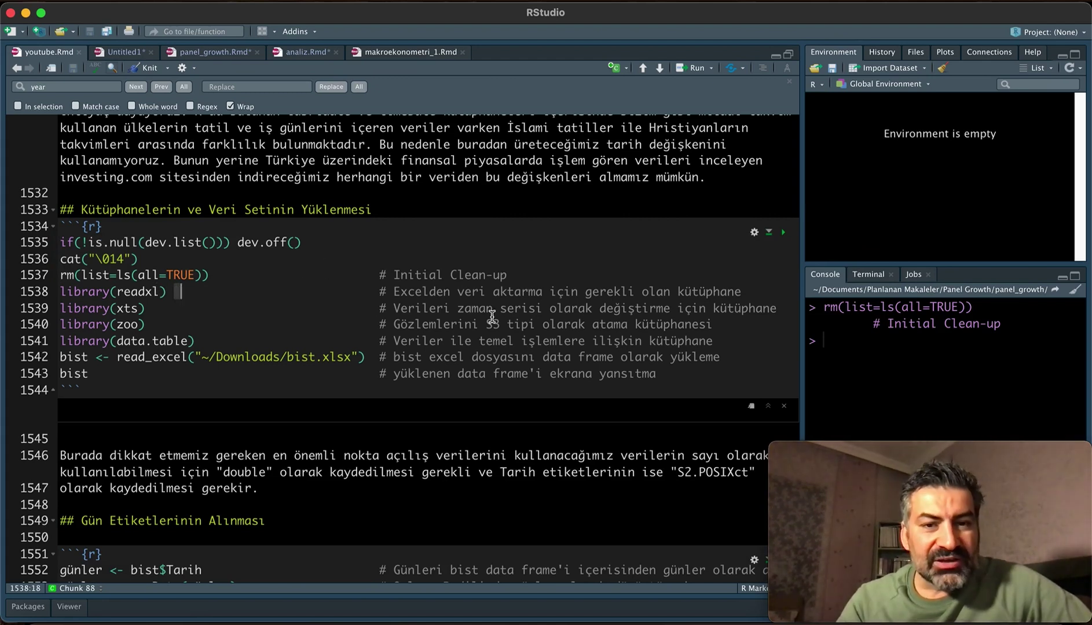
left_click(238, 294)
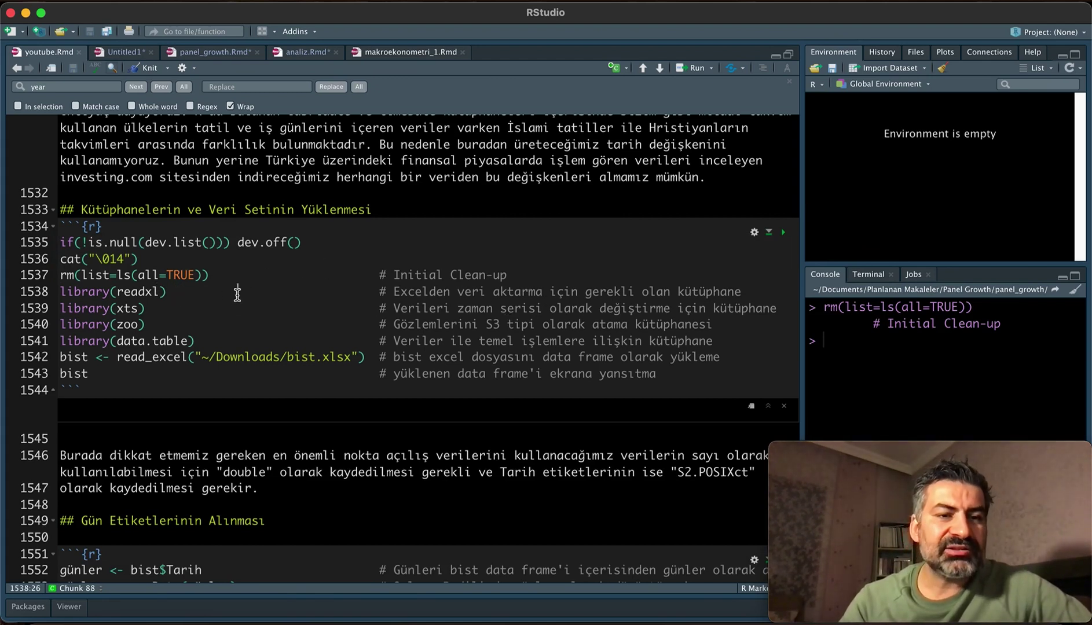
left_click(180, 292)
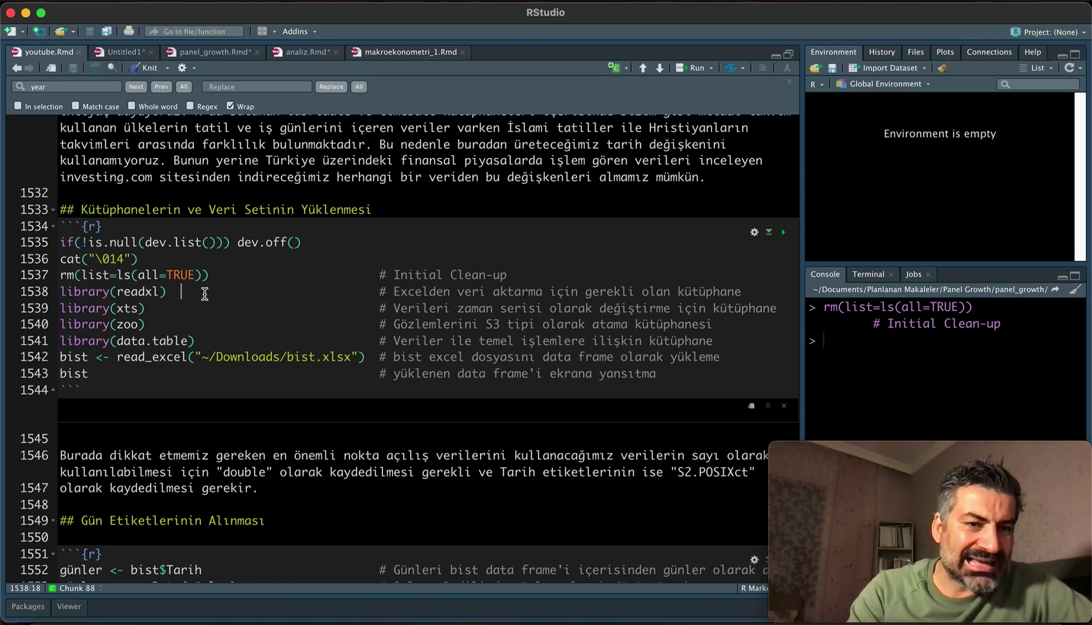
key("super+Return")
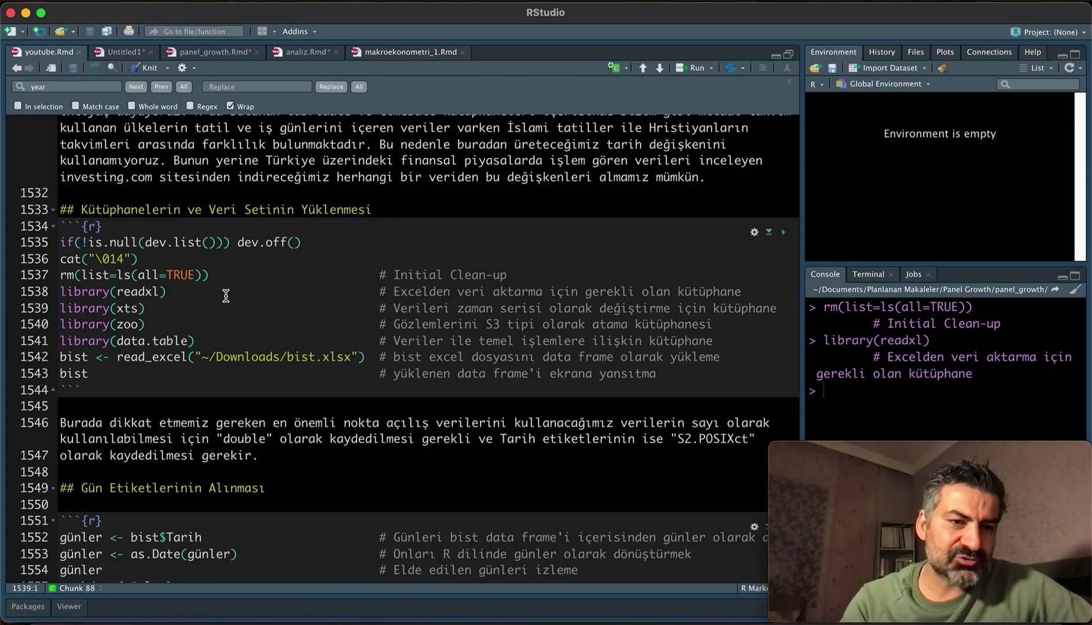
key("super+Return")
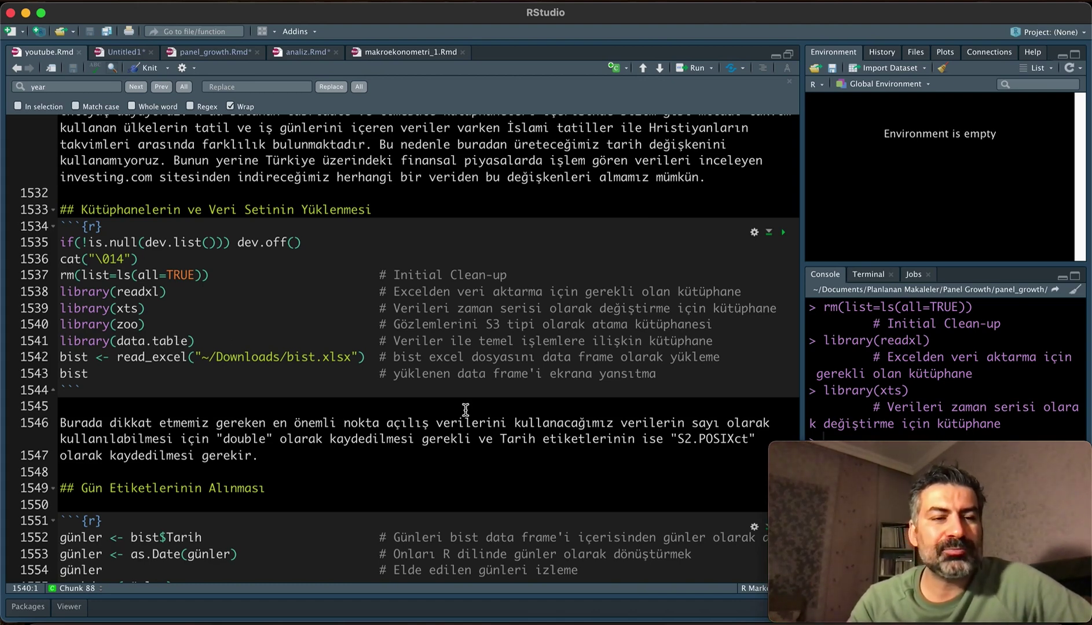
key("super+Return")
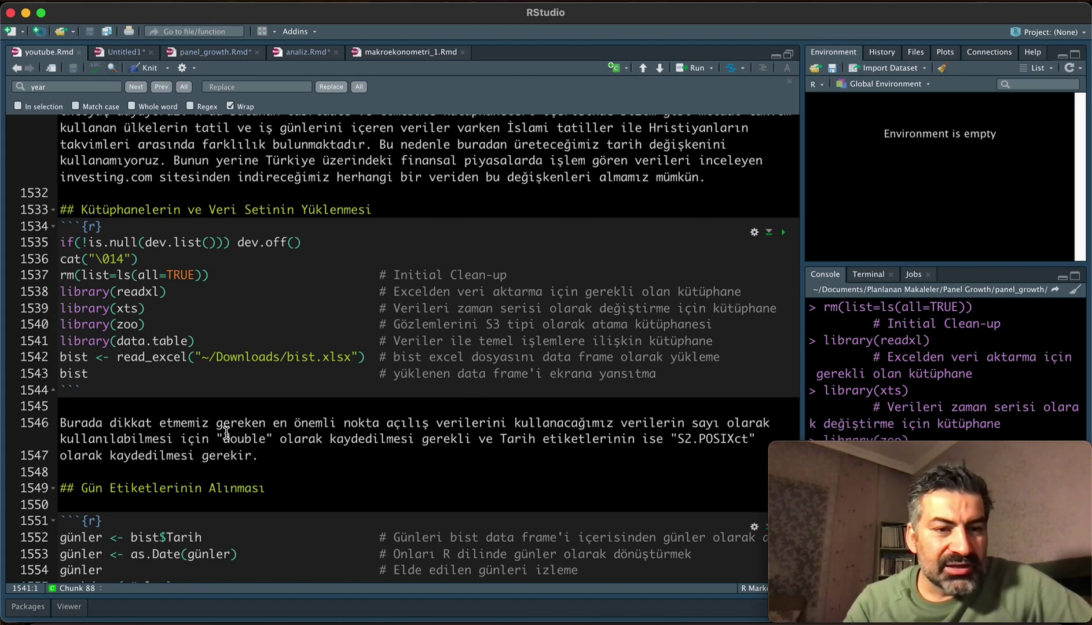